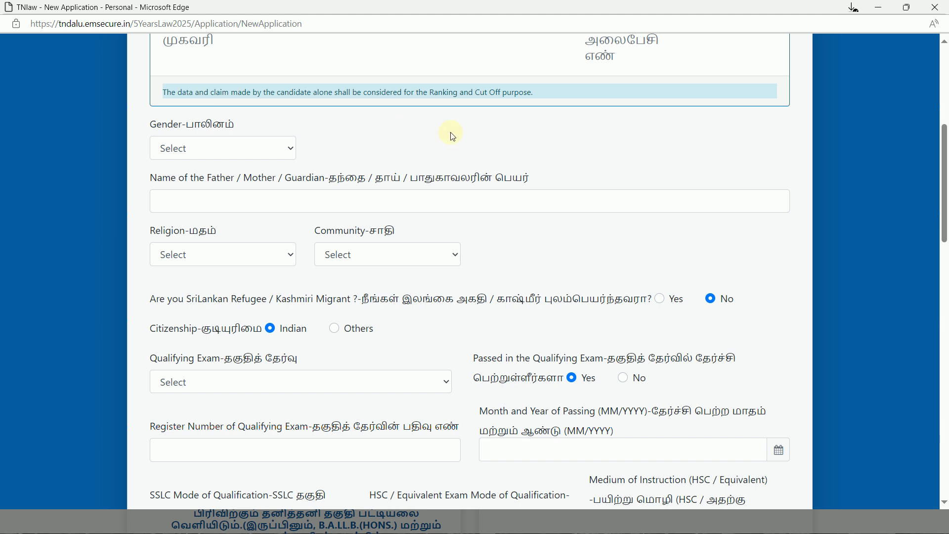
- Set the applicant's gender to Male and the religion to Hinduism
scroll(945, 167, down, 2)
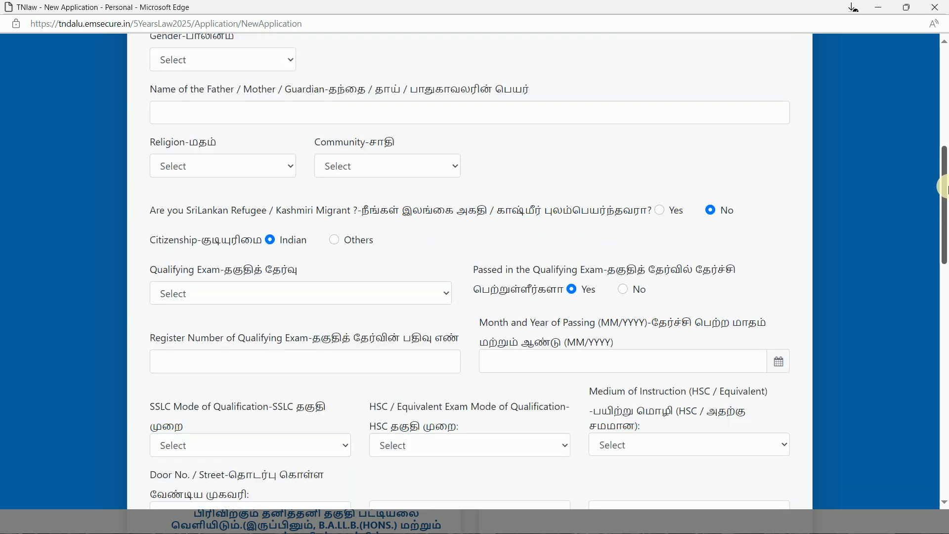
click(234, 57)
click(220, 102)
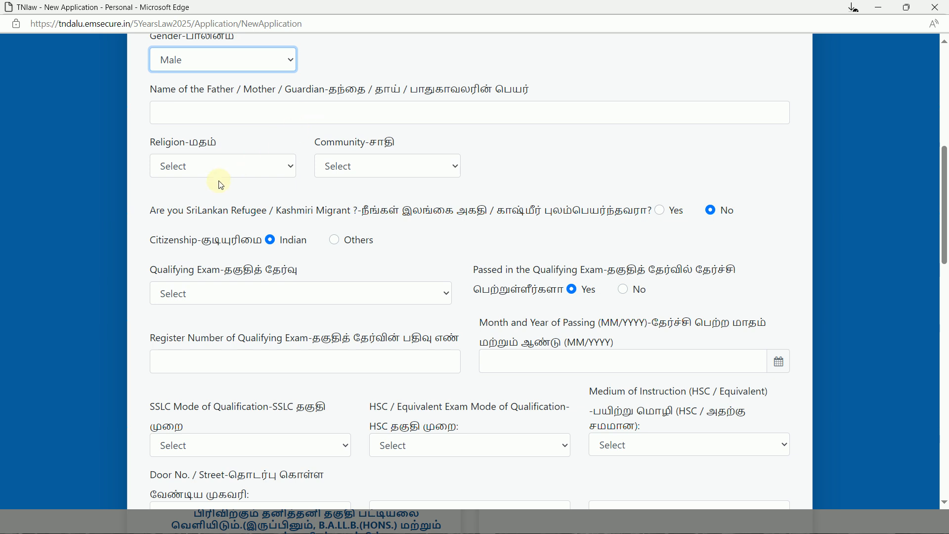
click(235, 171)
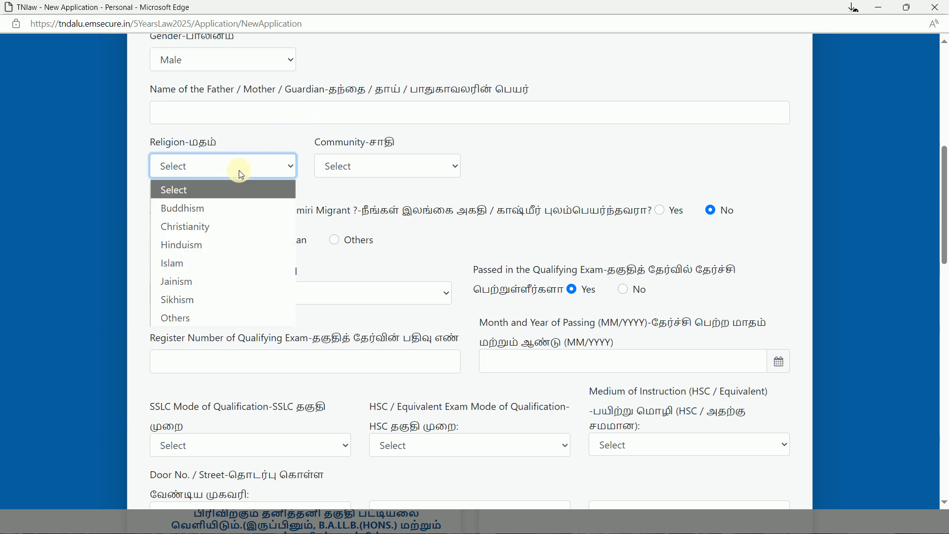
click(200, 243)
- Set the community to BC (Others) and the caste to 359 - Yadhava
click(383, 176)
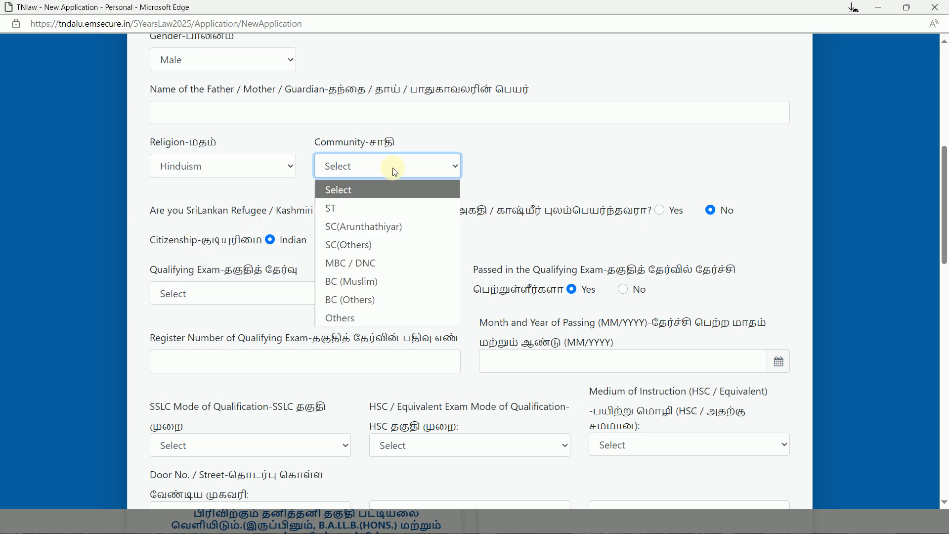
click(362, 306)
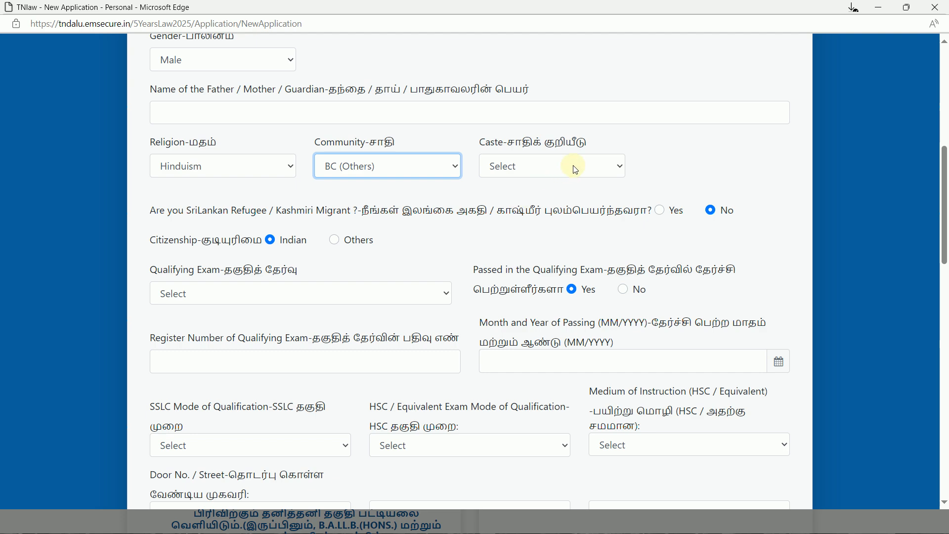
click(576, 170)
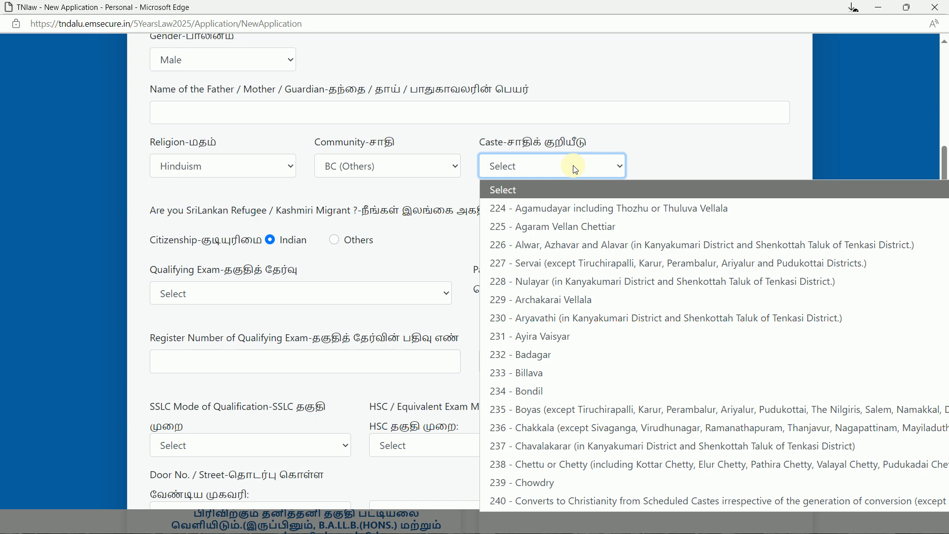
key(End)
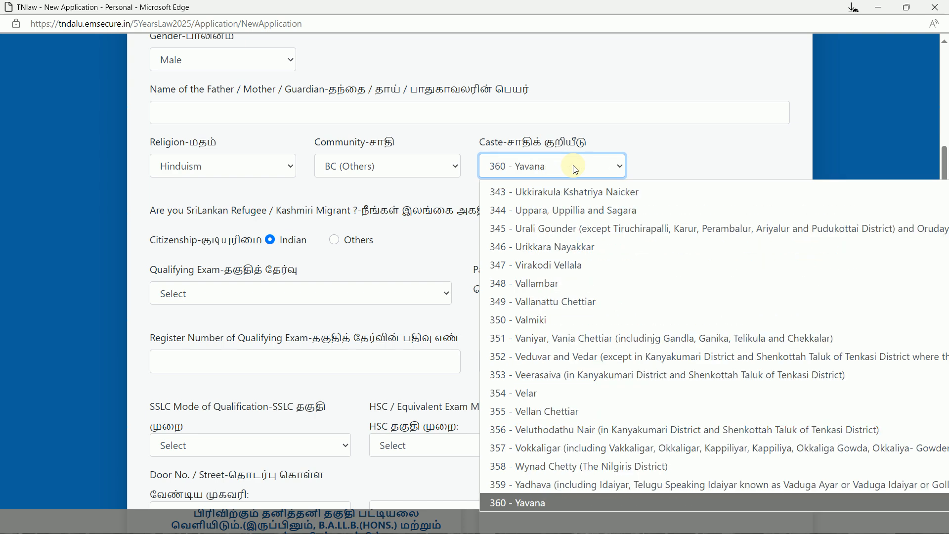
click(544, 485)
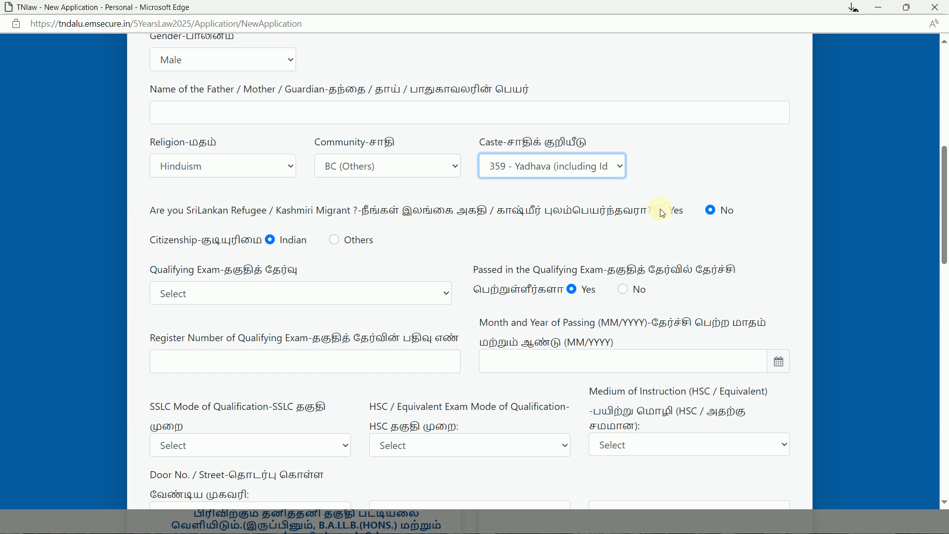
- Choose Indian as the citizenship and TN-HSC (Vocational) as the qualifying exam
click(273, 239)
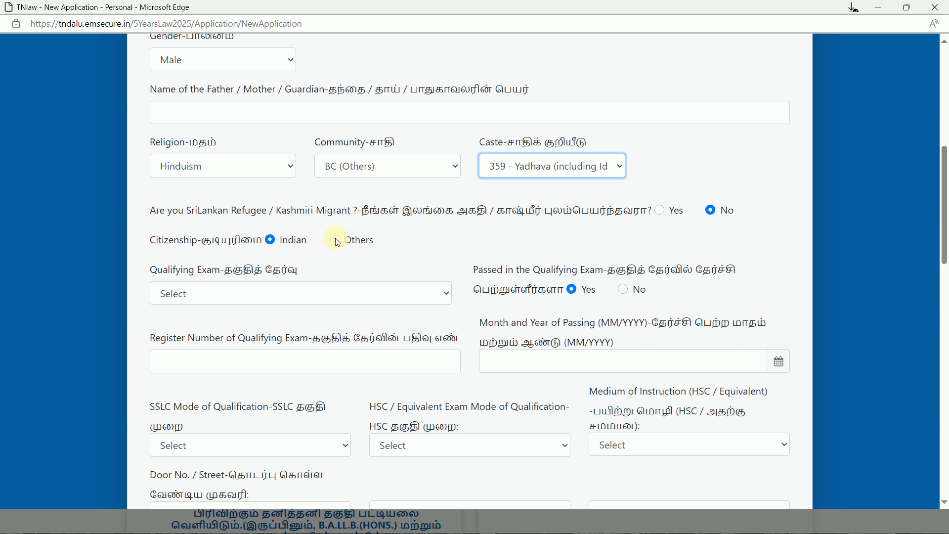
click(212, 293)
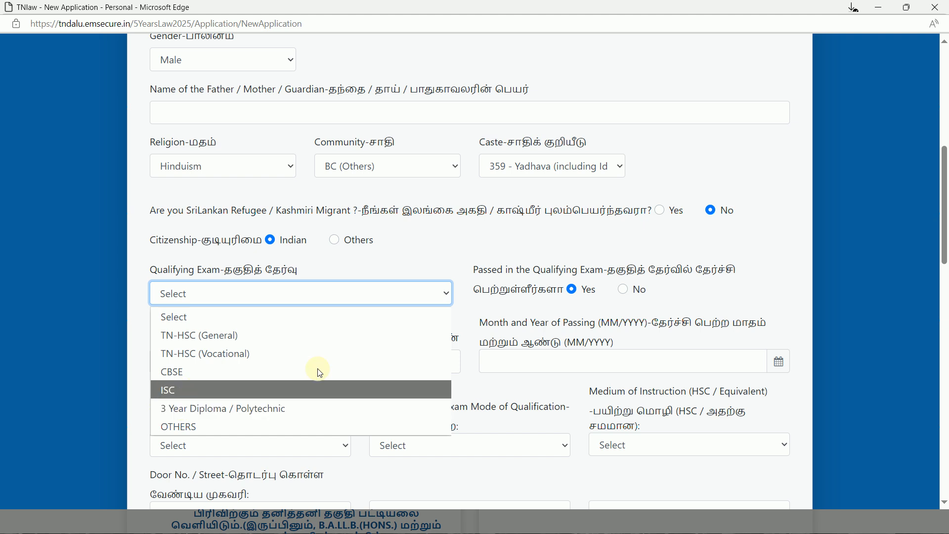
click(220, 353)
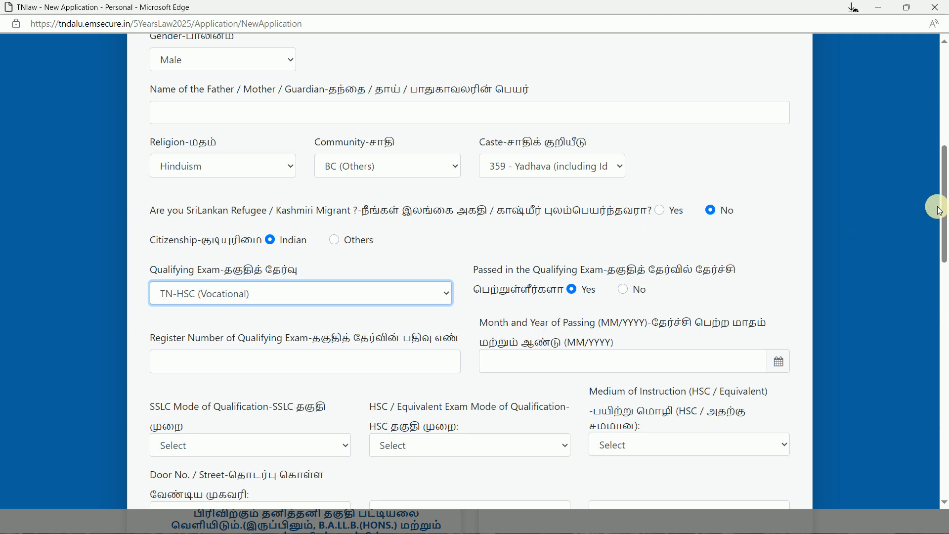
- Set the month and year of passing the qualifying exam to 05/2025
scroll(945, 200, down, 3)
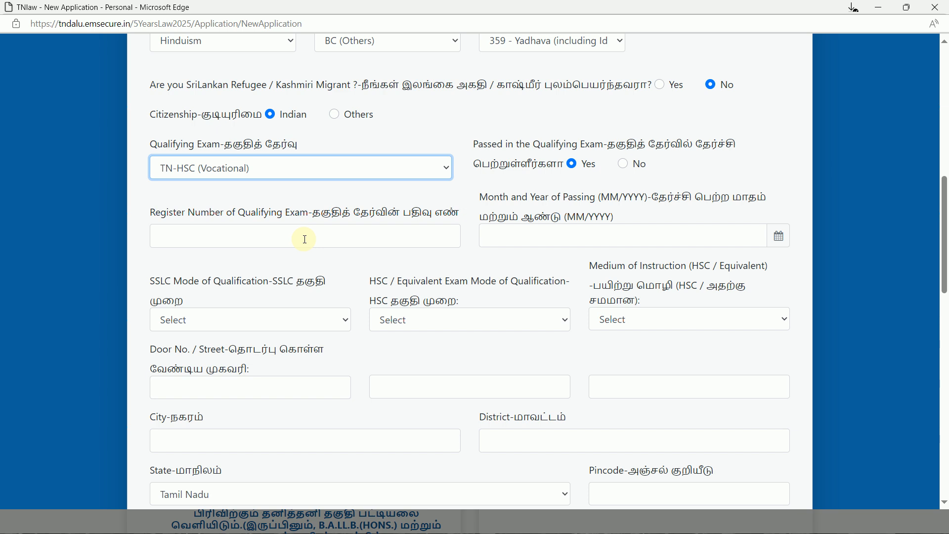
click(534, 236)
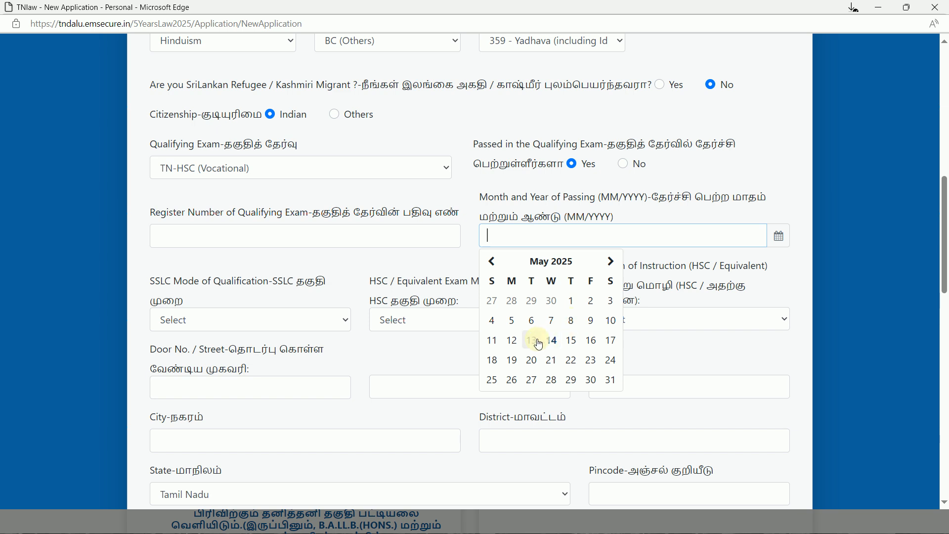
click(572, 323)
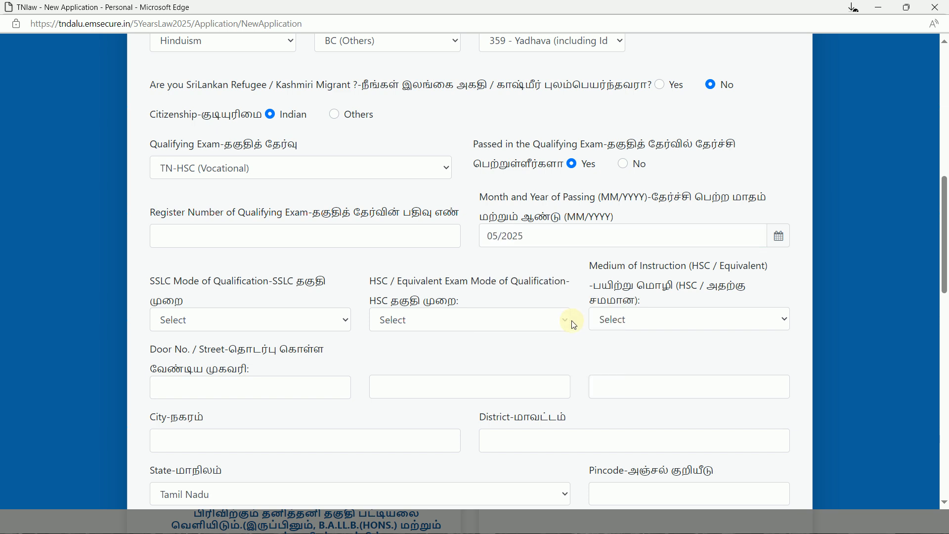
- Set both the SSLC and HSC modes of qualification to Regular and the medium of instruction to Tamil
click(303, 326)
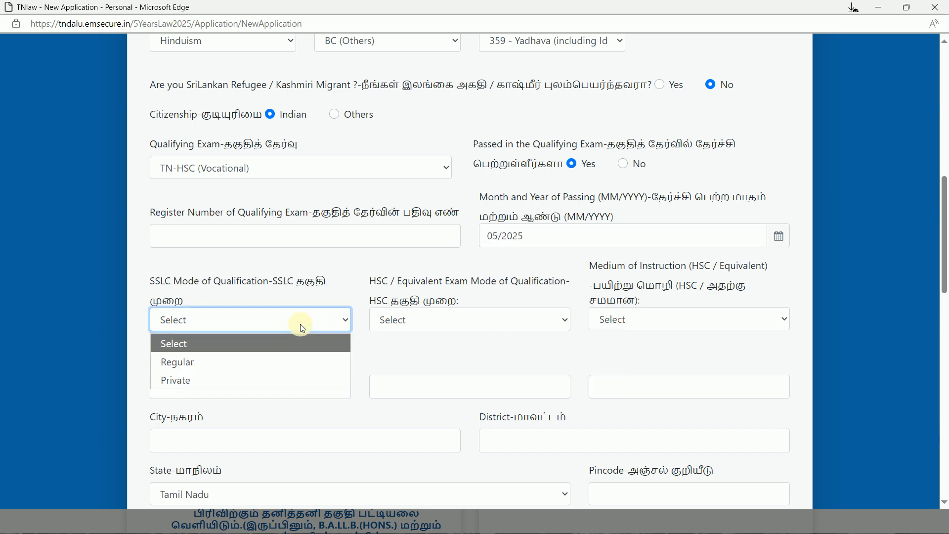
click(230, 360)
click(431, 327)
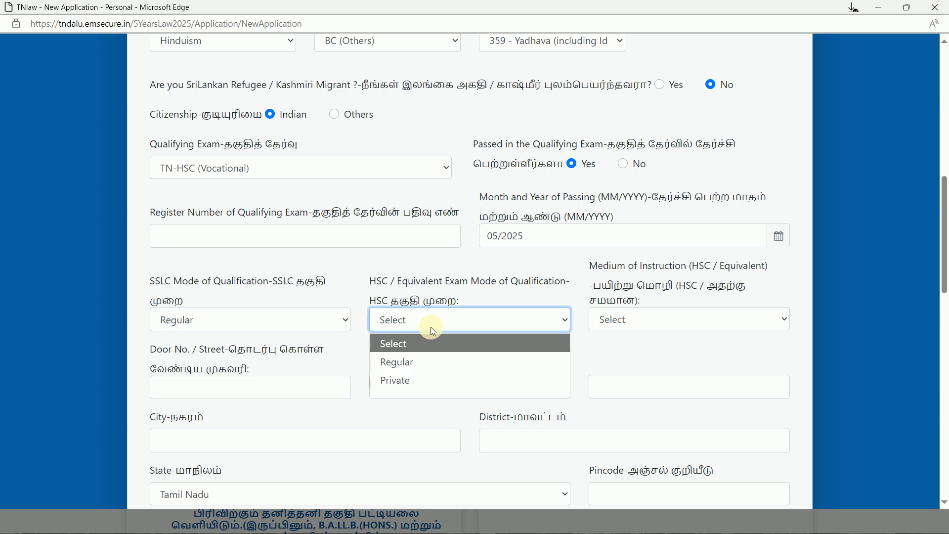
click(443, 366)
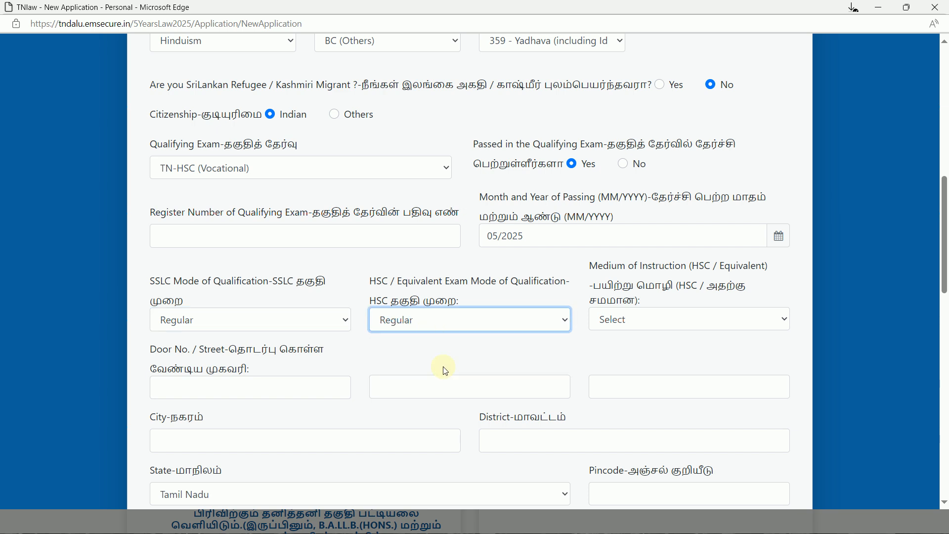
click(681, 322)
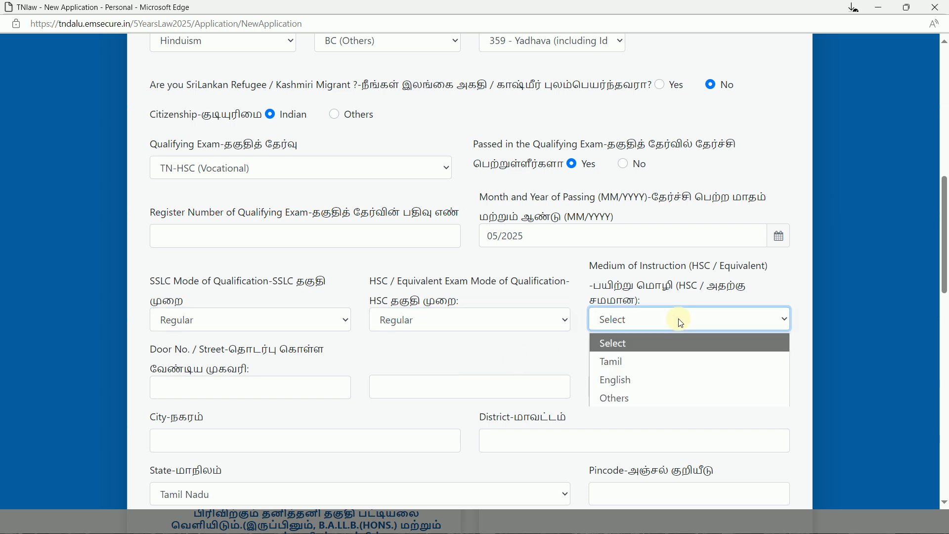
click(643, 364)
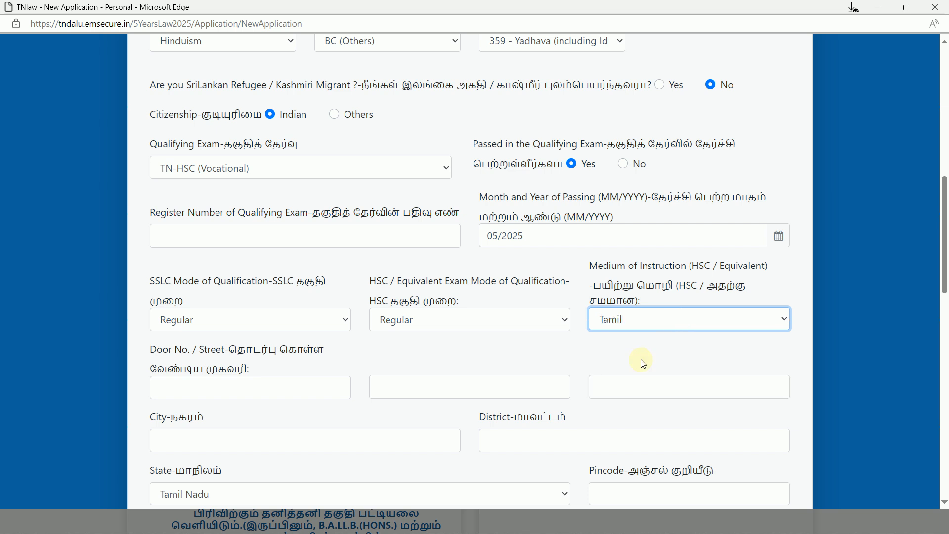
- Enter the H.S.C. total marks including languages, with 600 as maximum marks and 591 as marks obtained
scroll(404, 268, down, 3)
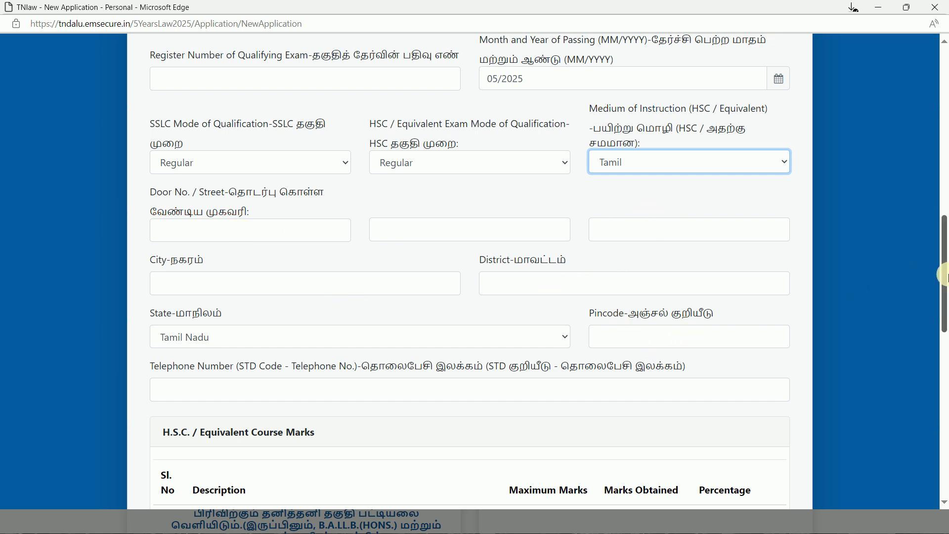
drag(945, 277, 943, 345)
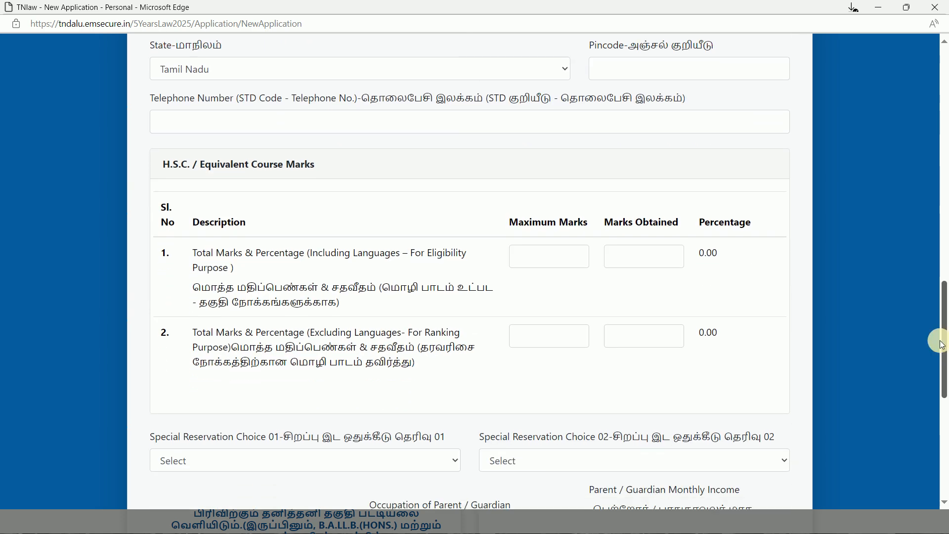
click(541, 256)
text(600)
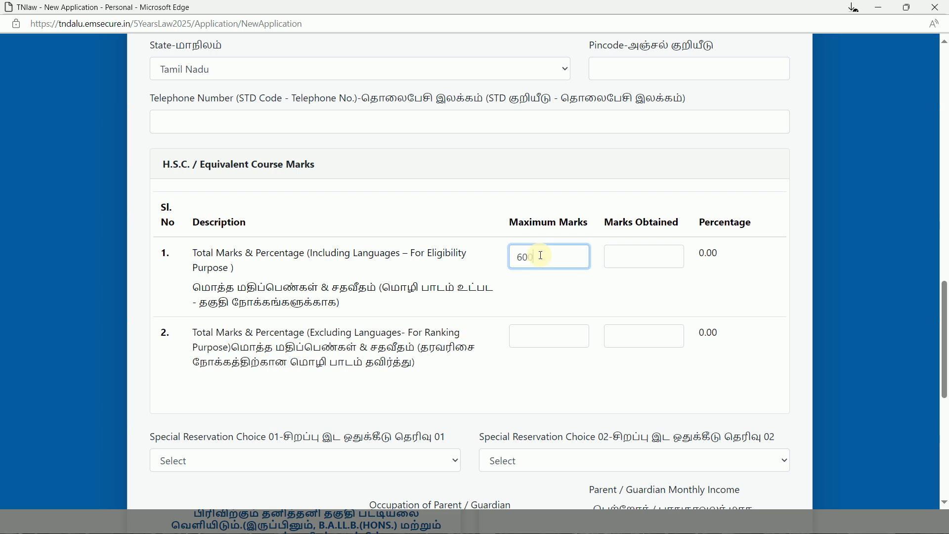
click(646, 254)
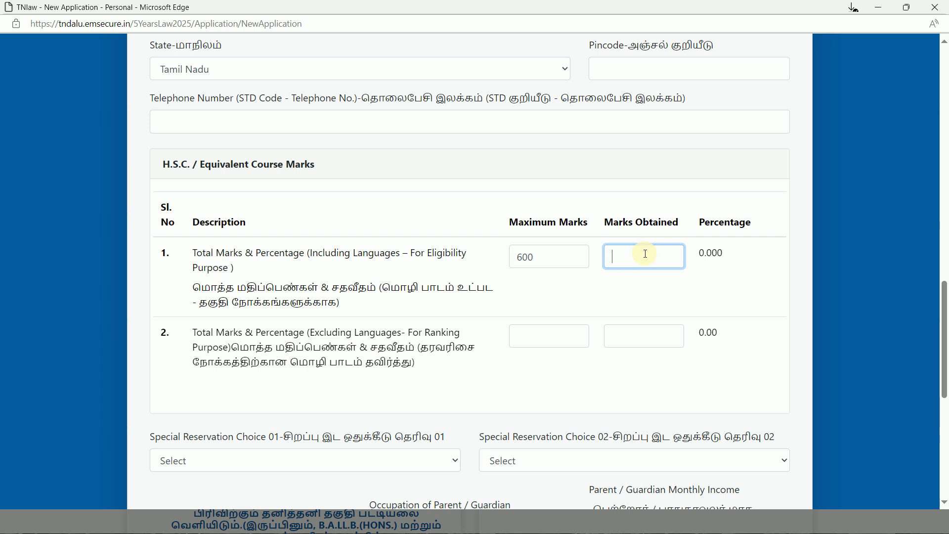
text(591)
click(740, 307)
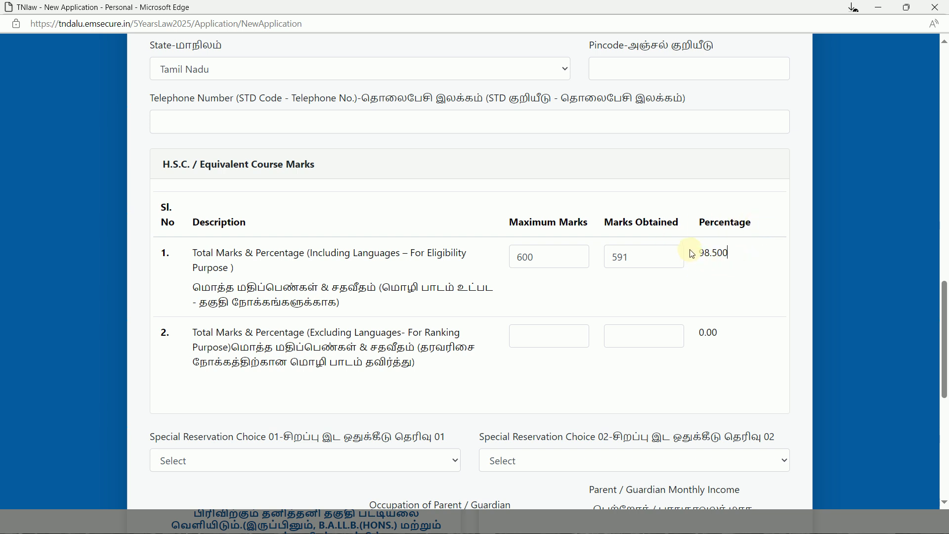
- Enter the H.S.C. total marks excluding languages, with 400 as maximum marks and 396 as marks obtained
click(537, 337)
text(400)
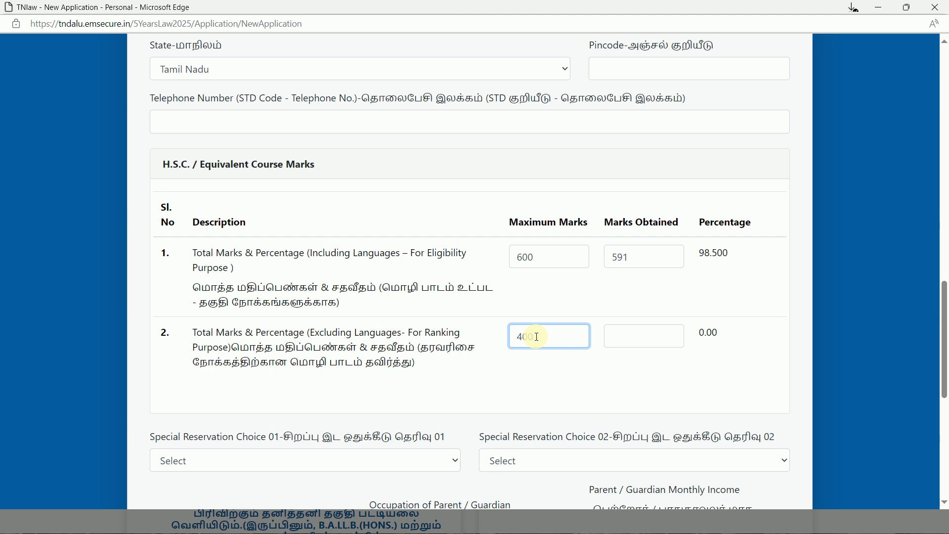
click(652, 341)
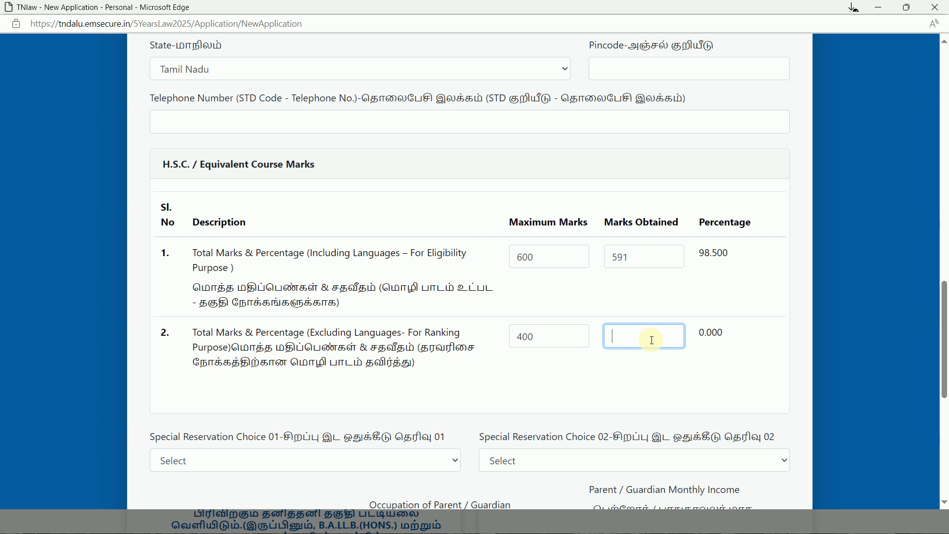
text(396)
click(737, 377)
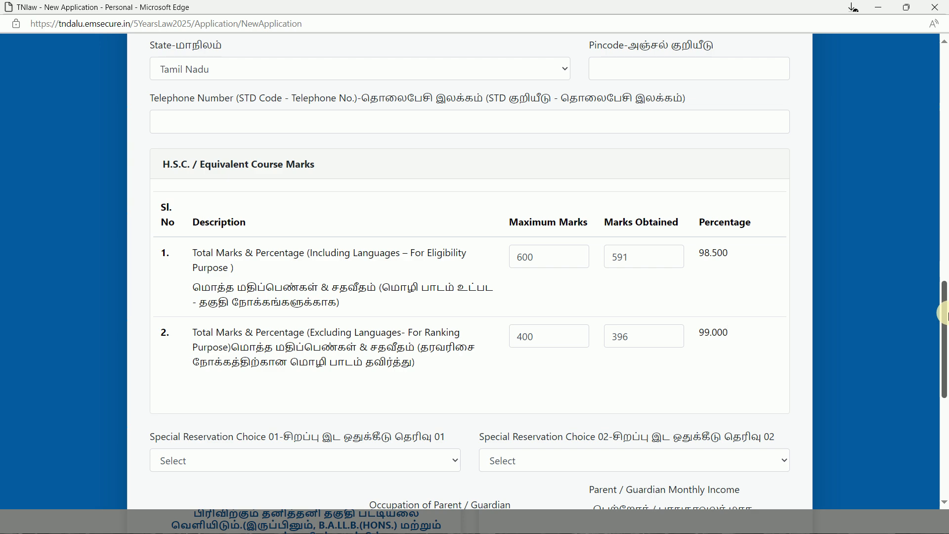
- Set Special Reservation Choice 01 and Choice 02 both to Not Applicable
drag(944, 314, 945, 367)
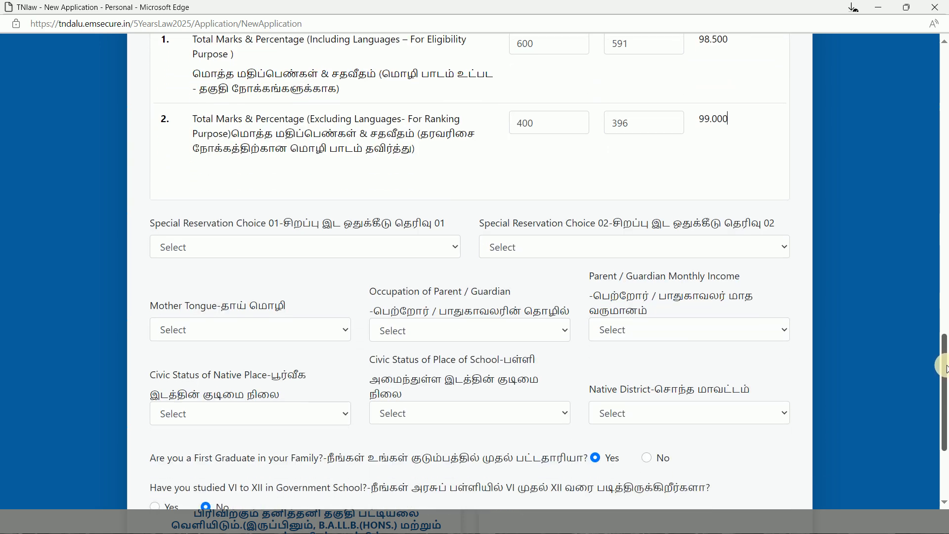
click(420, 250)
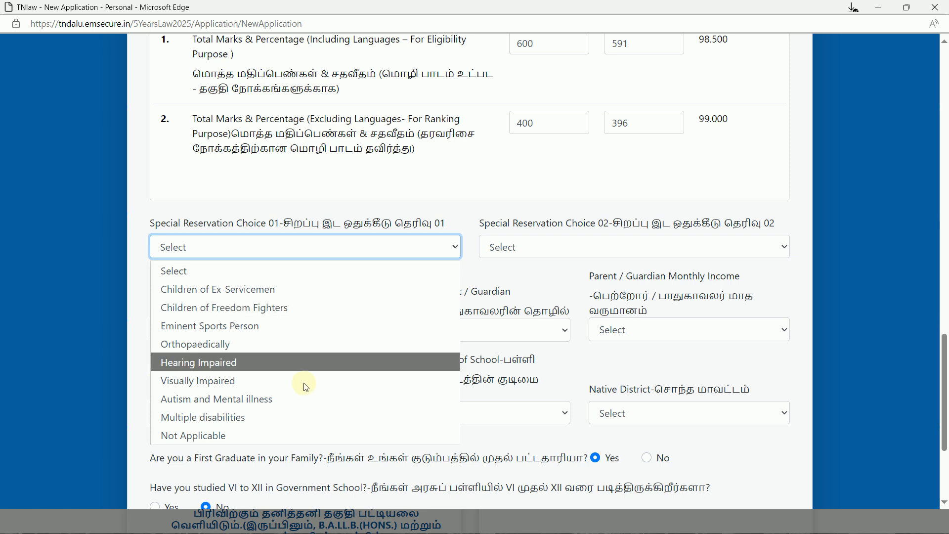
click(304, 434)
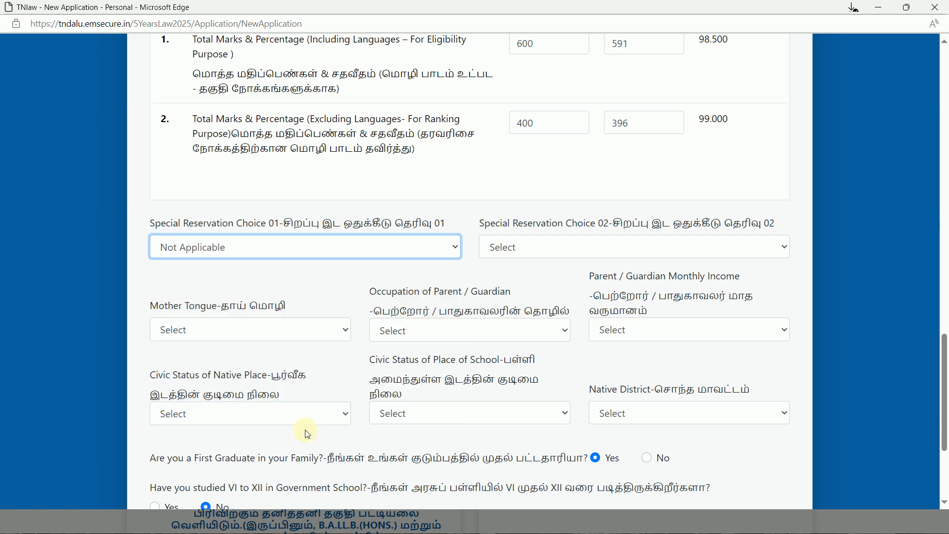
click(653, 251)
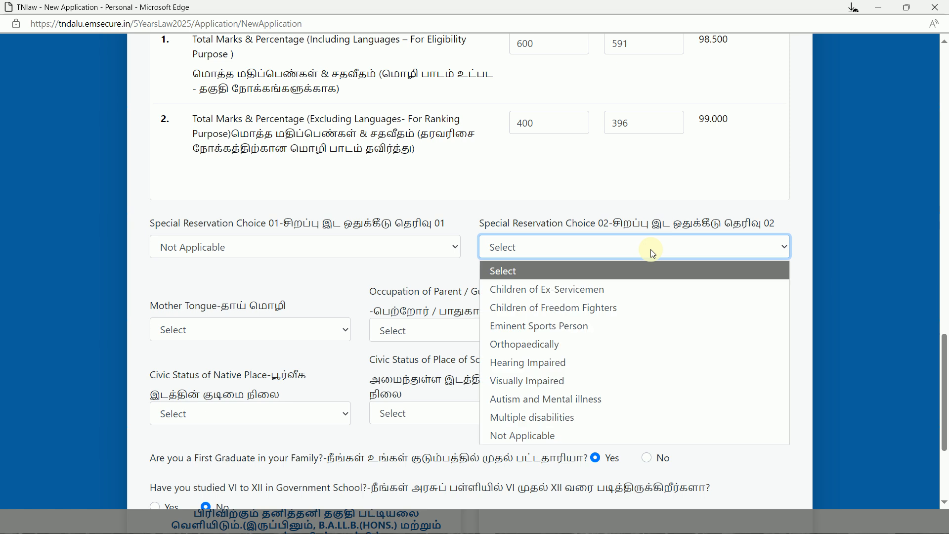
click(558, 434)
- Set the Mother Tongue below the special reservation choices to Tamil
drag(945, 386, 946, 425)
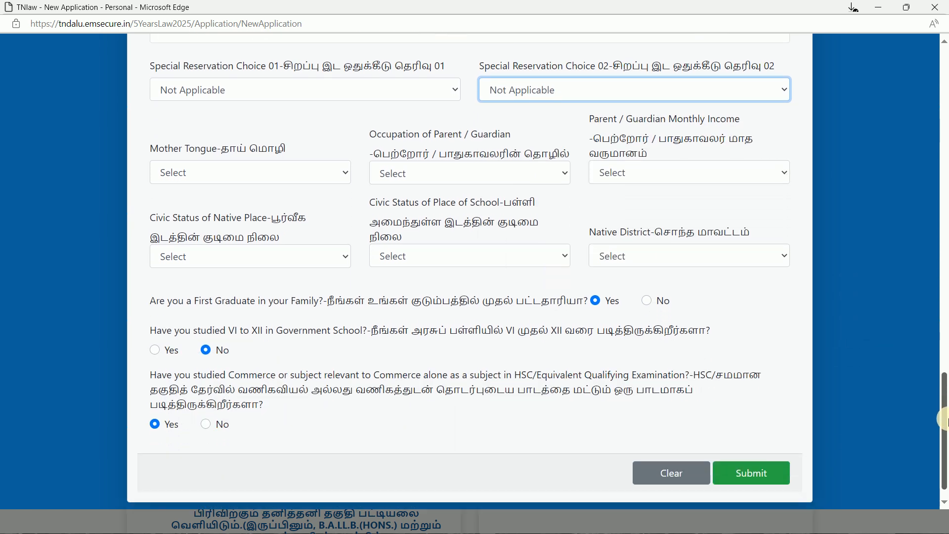
click(283, 181)
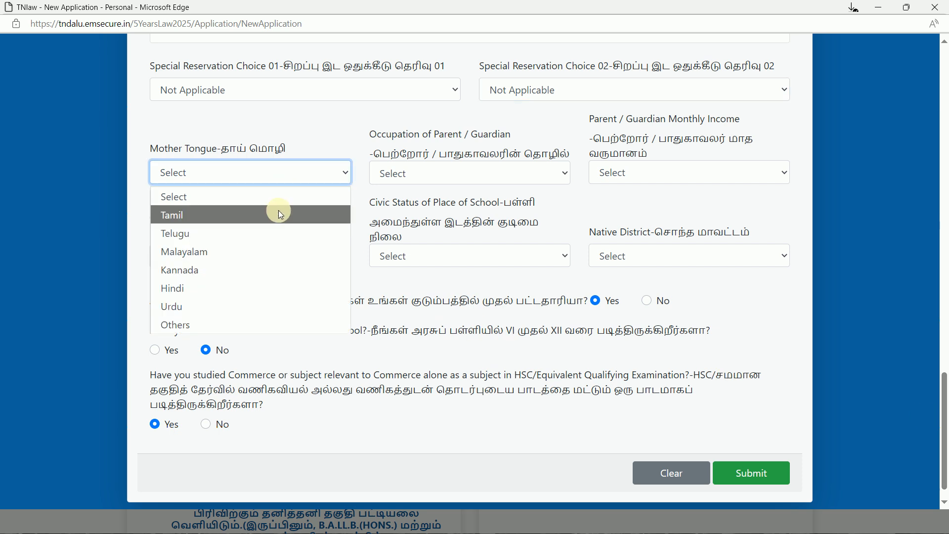
click(280, 213)
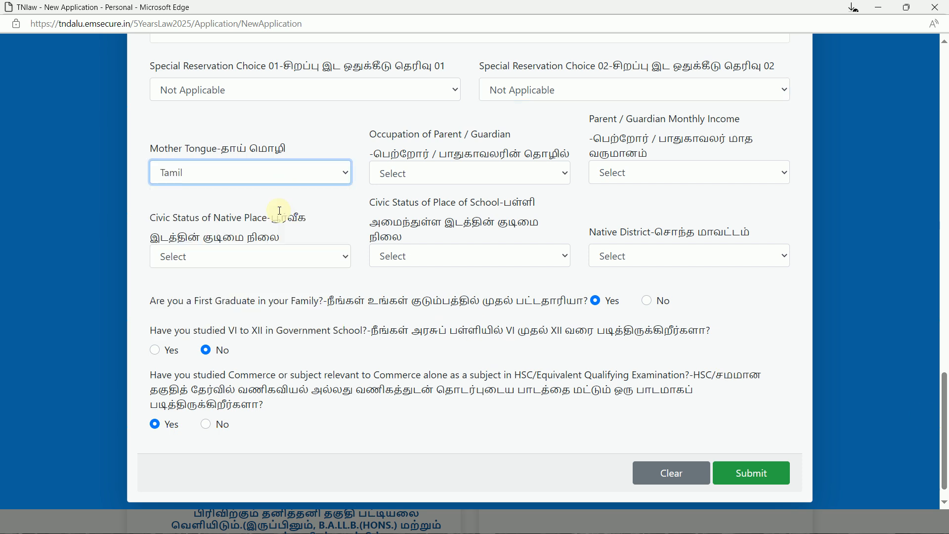
click(309, 182)
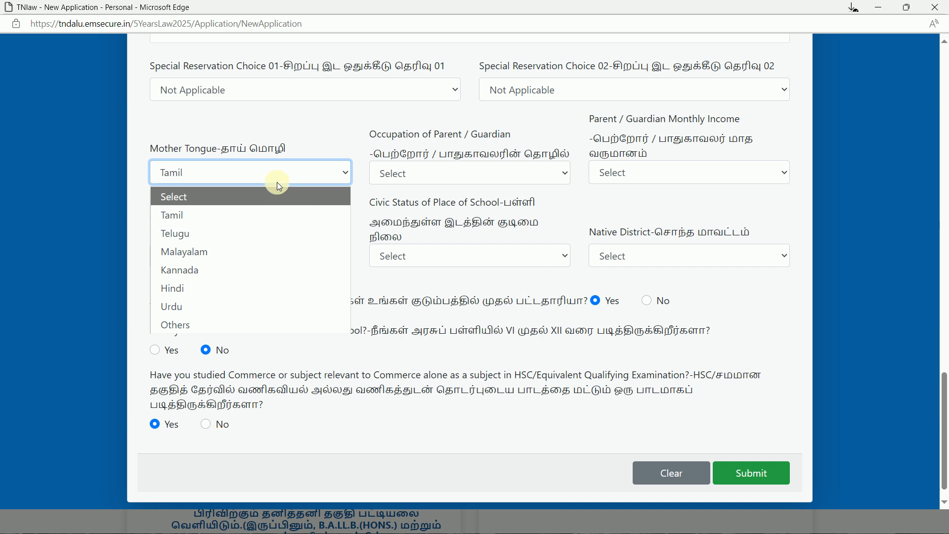
- Set the parent or guardian's occupation to Private Organization and the monthly income to Rs.6001-Rs.9000
click(432, 174)
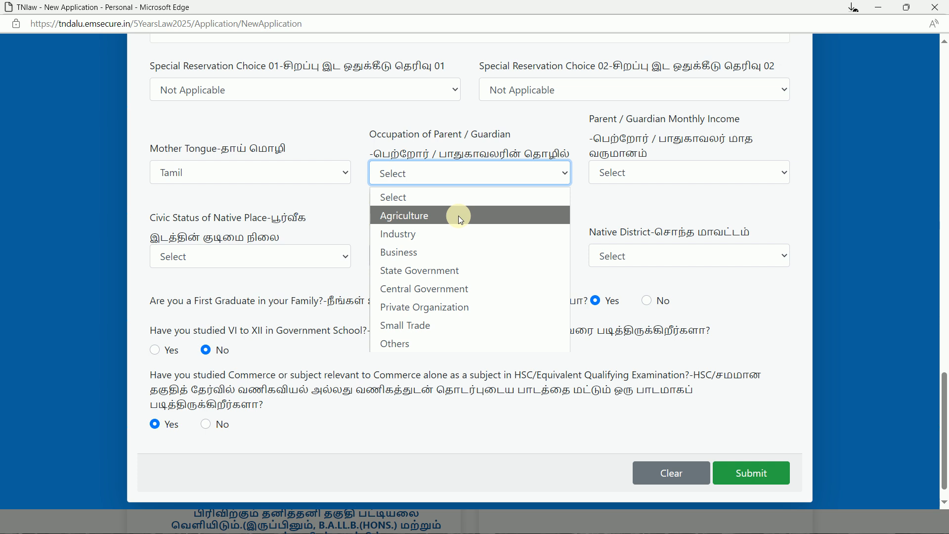
click(453, 307)
click(676, 183)
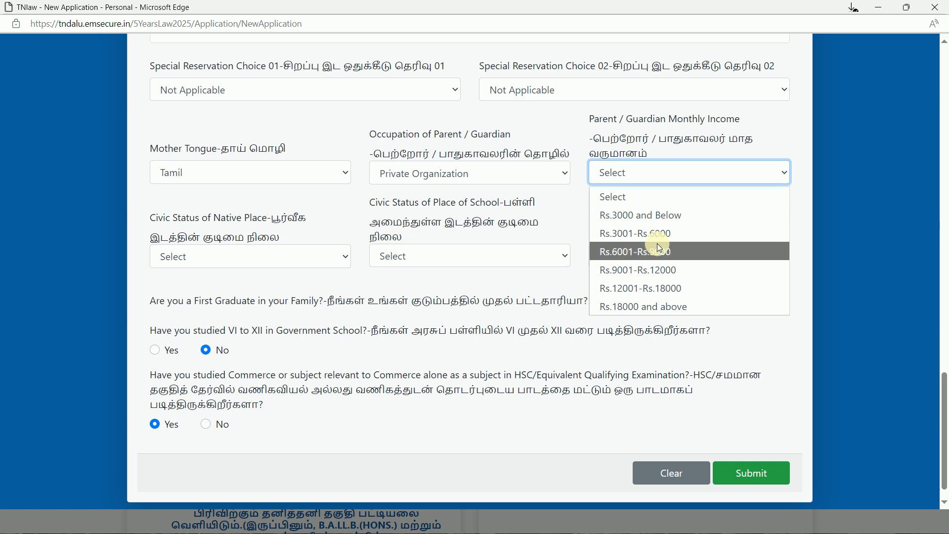
click(642, 252)
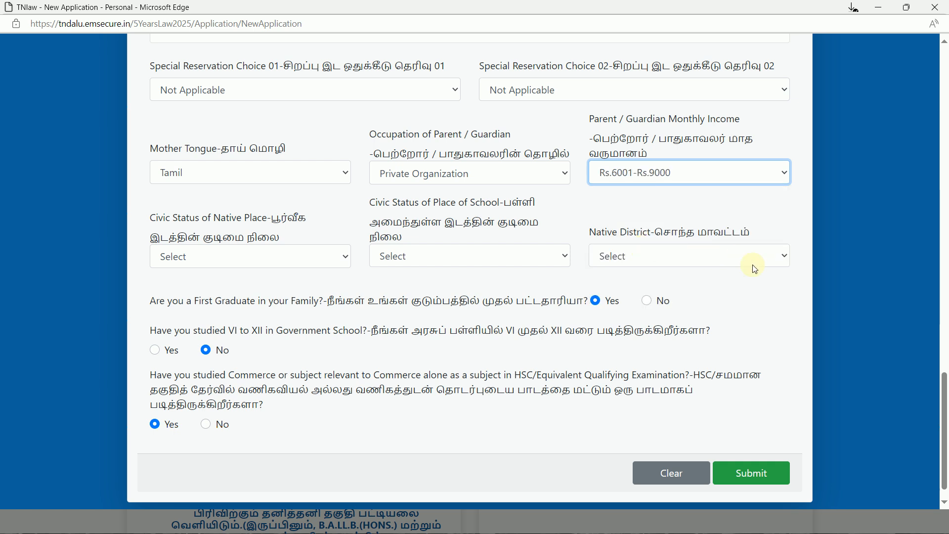
- Set the civic status of the native place to Village Panchayat and of the place of school to Municipality
click(258, 267)
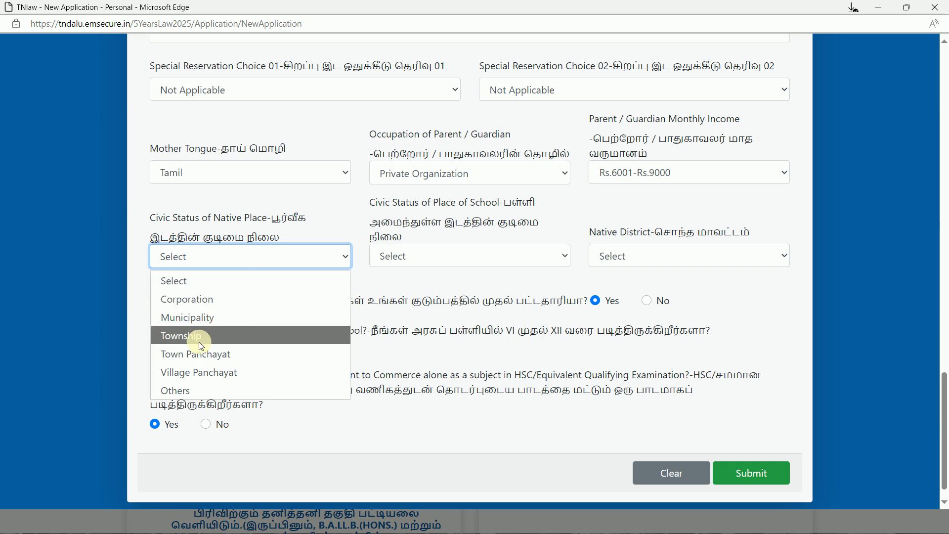
click(218, 377)
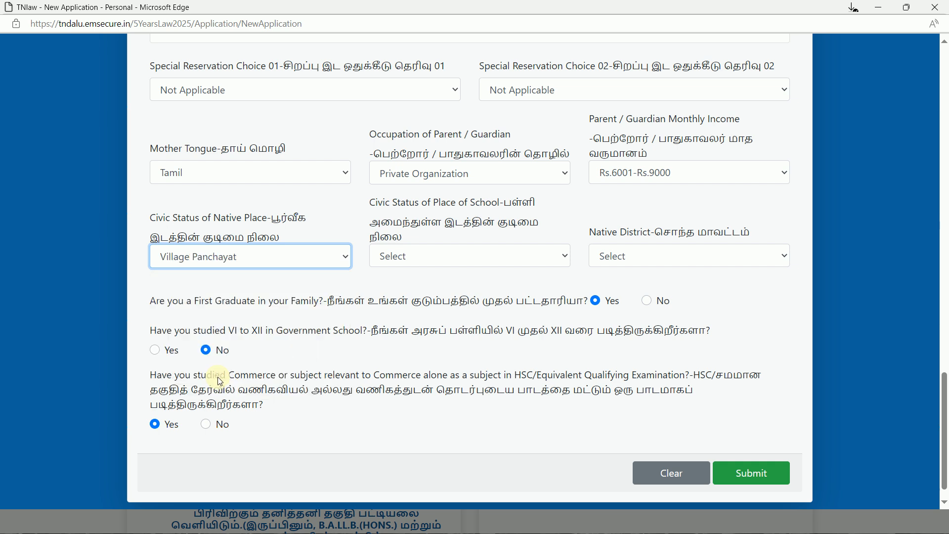
click(479, 263)
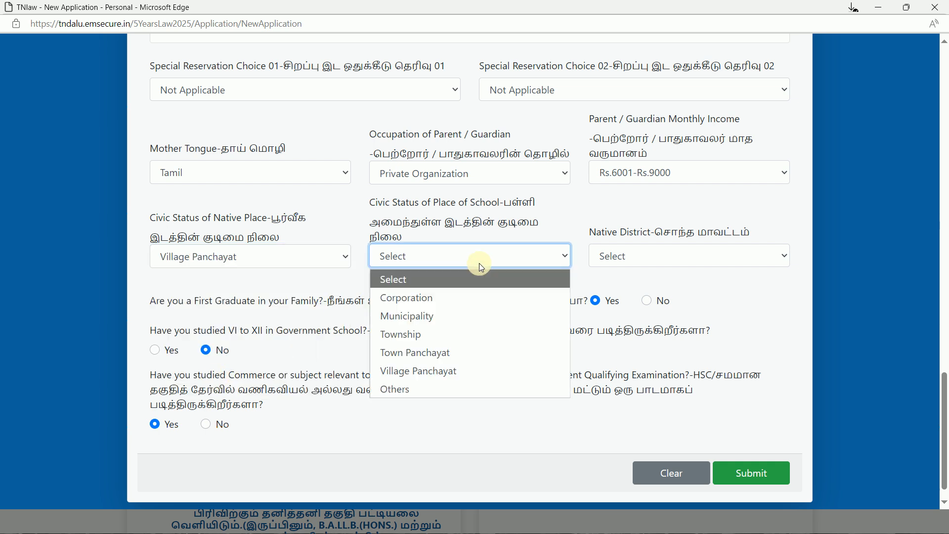
click(440, 321)
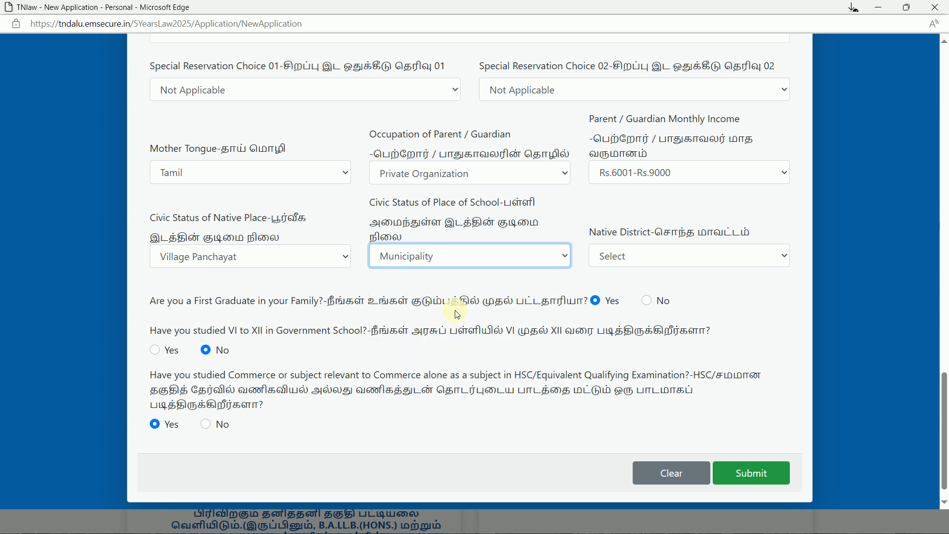
- Choose Ramanathapuram as the native district and answer No to being a first graduate in the family
click(690, 256)
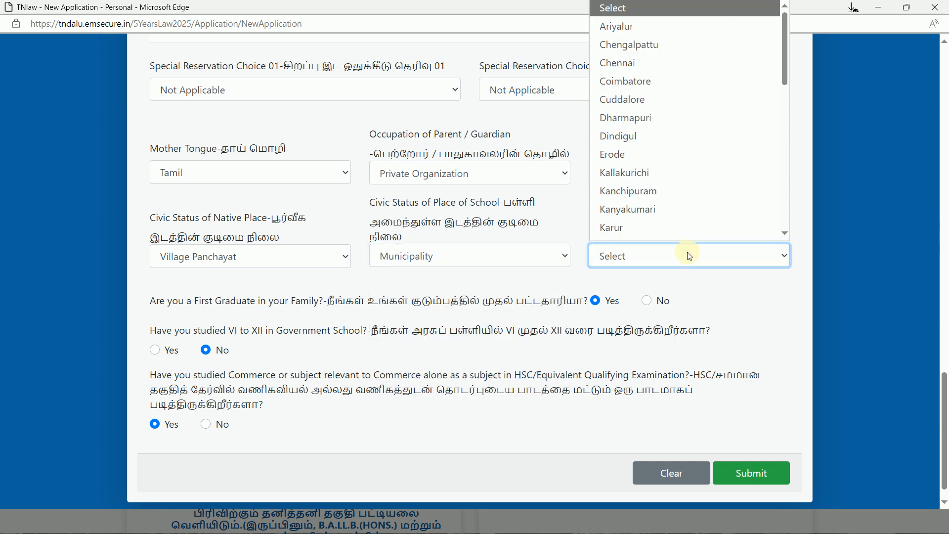
key(r)
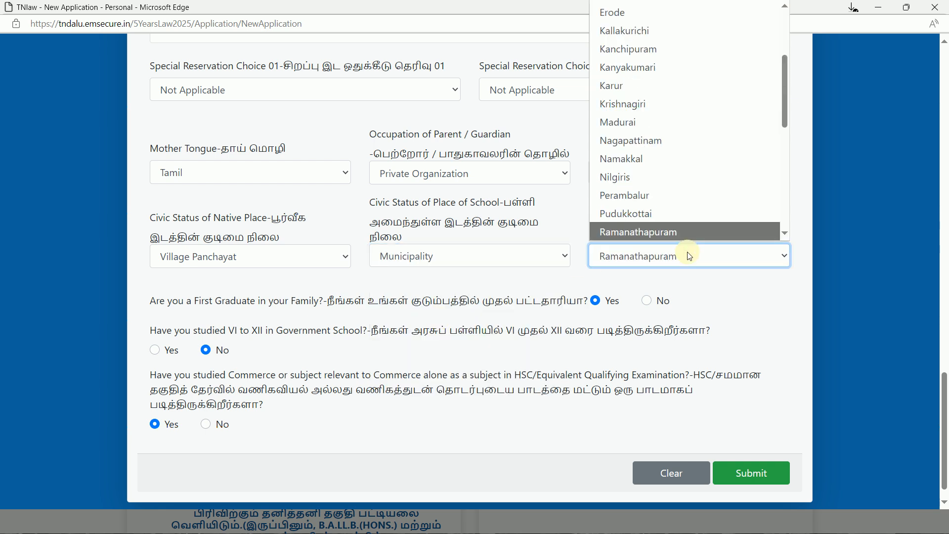
click(714, 229)
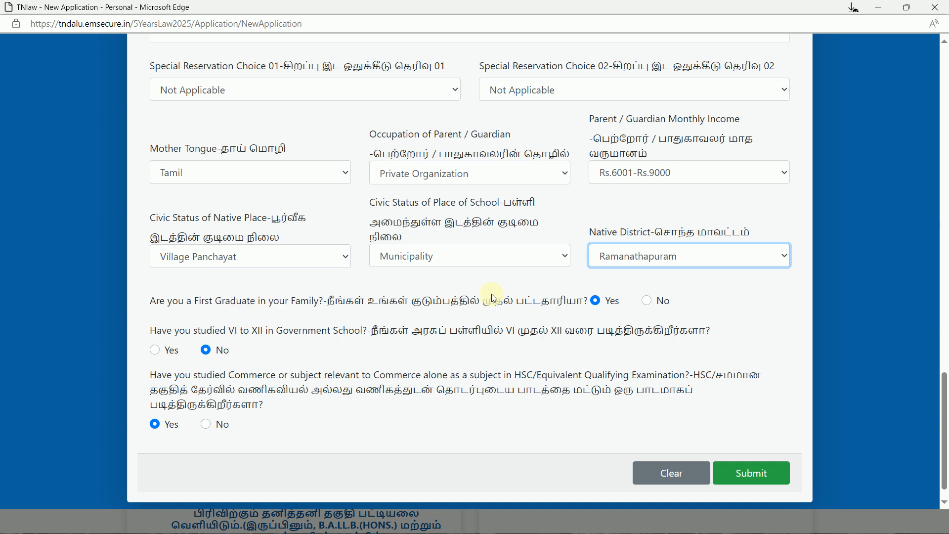
click(649, 301)
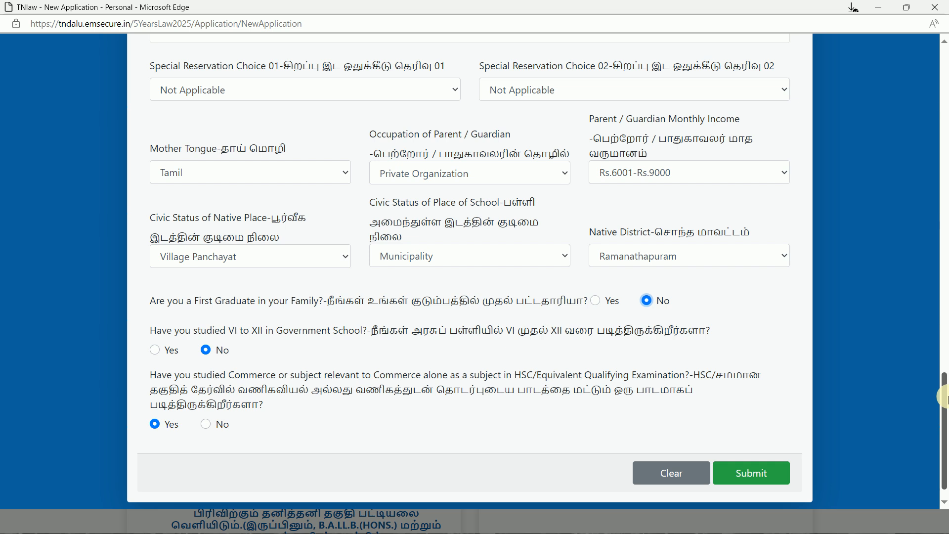
- Answer Yes to having studied VI to XII in Government School and review the EMIS number and School Details fields
drag(944, 398, 945, 403)
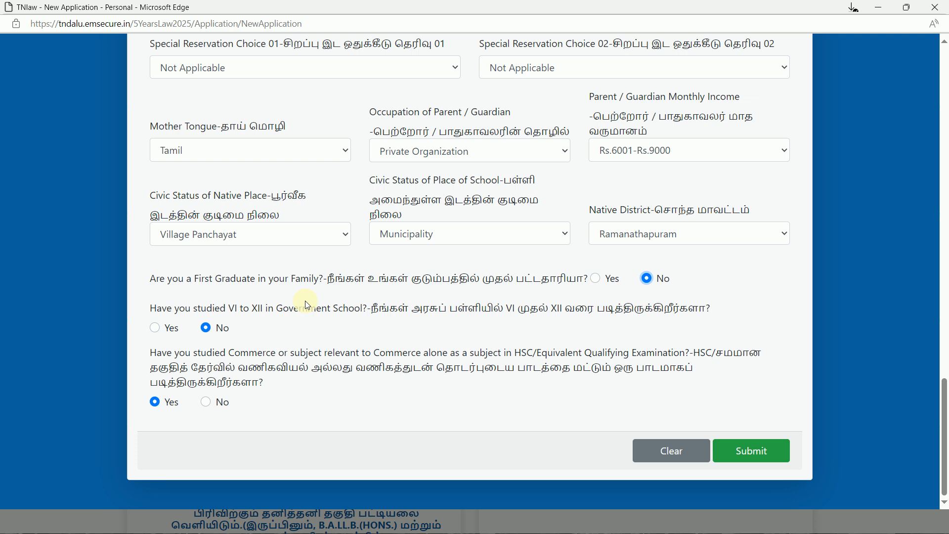
click(156, 327)
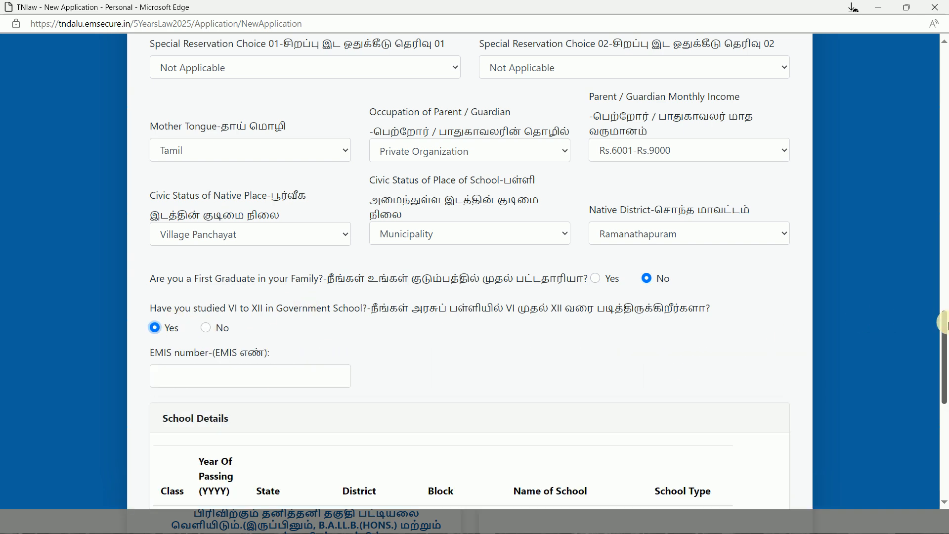
drag(944, 331, 945, 377)
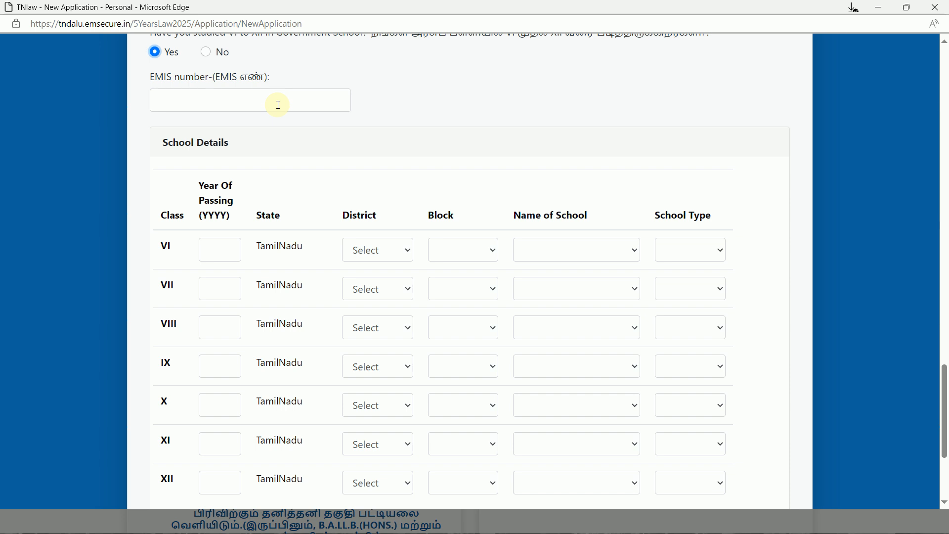
scroll(945, 401, down, 1)
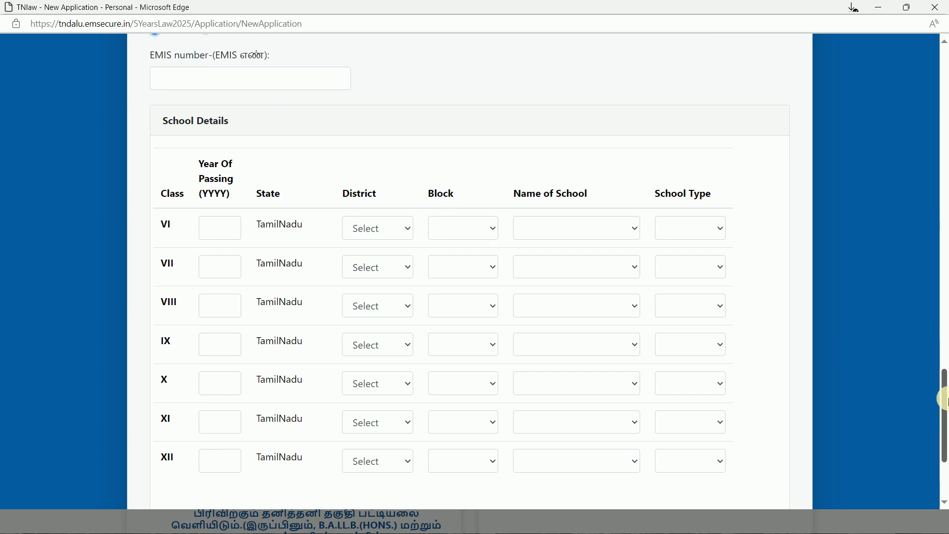
scroll(945, 400, down, 2)
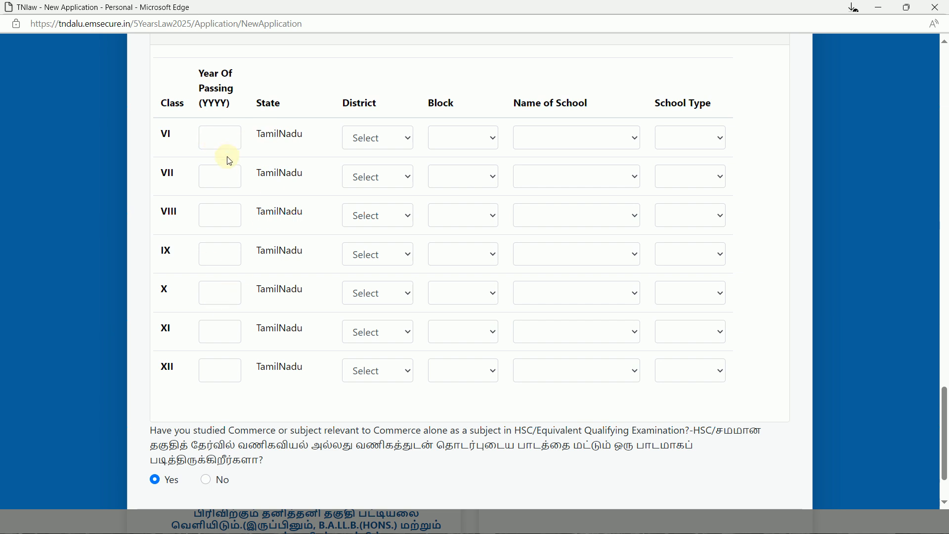
- Enter the year of passing in School Details as 2025 for class XII and 2024 for class XI
click(220, 368)
text(2025)
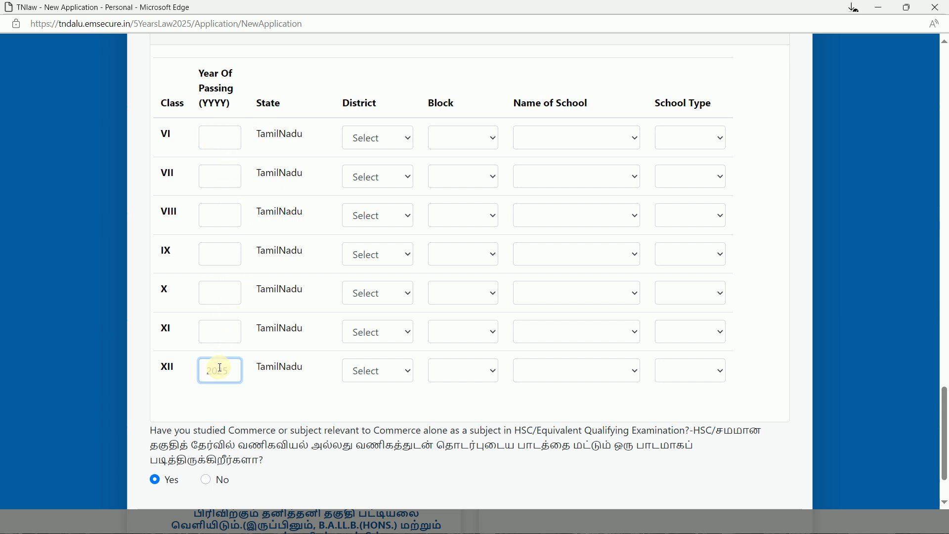
click(222, 324)
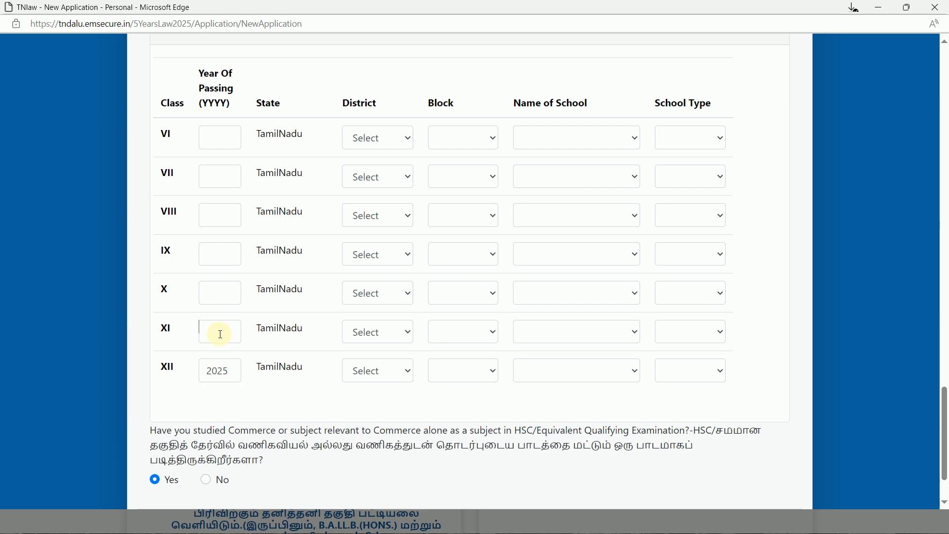
click(220, 332)
text(2024)
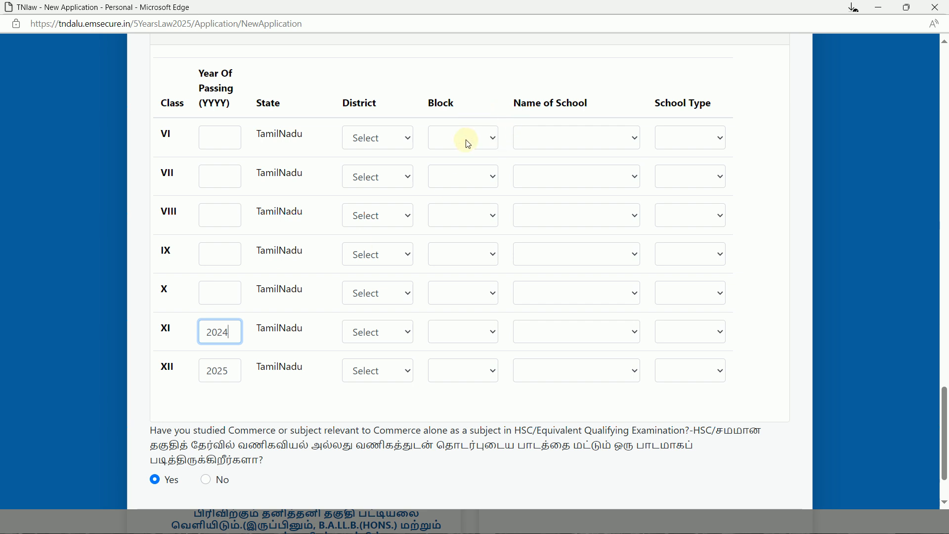
- Change the answer about studying VI to XII in Government School back to No
click(716, 136)
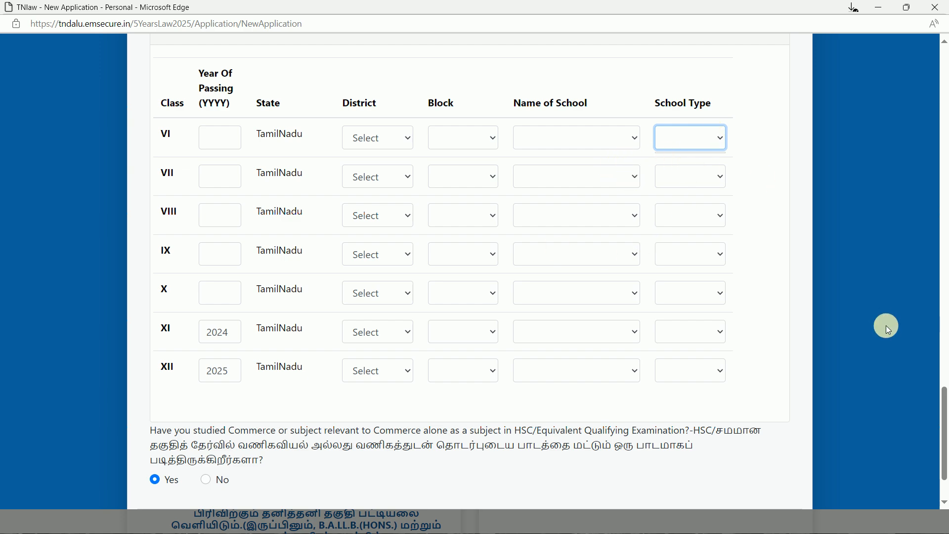
drag(944, 406, 942, 342)
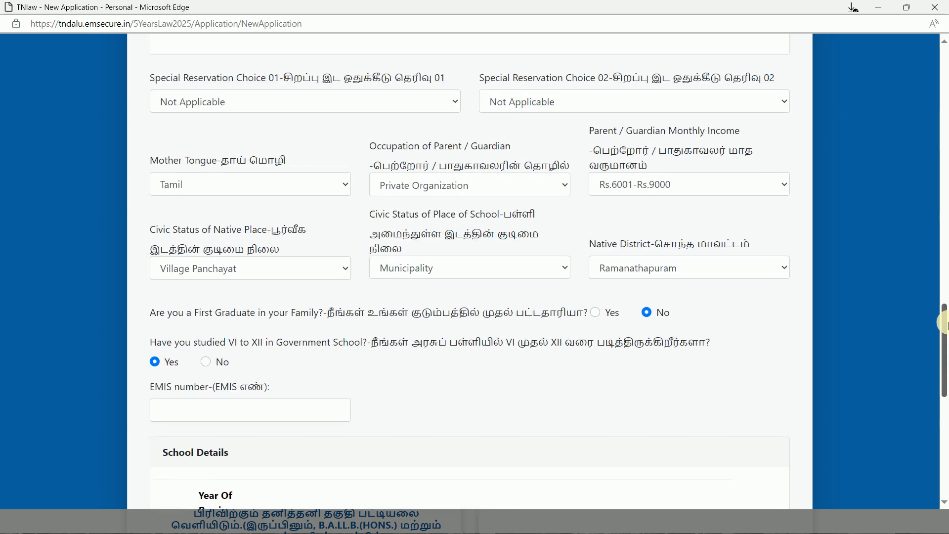
click(203, 363)
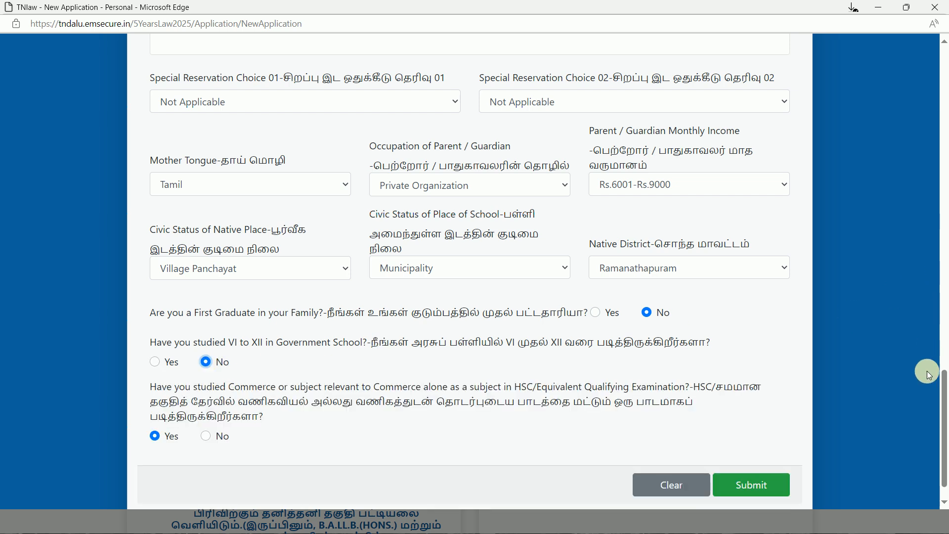
scroll(945, 385, down, 1)
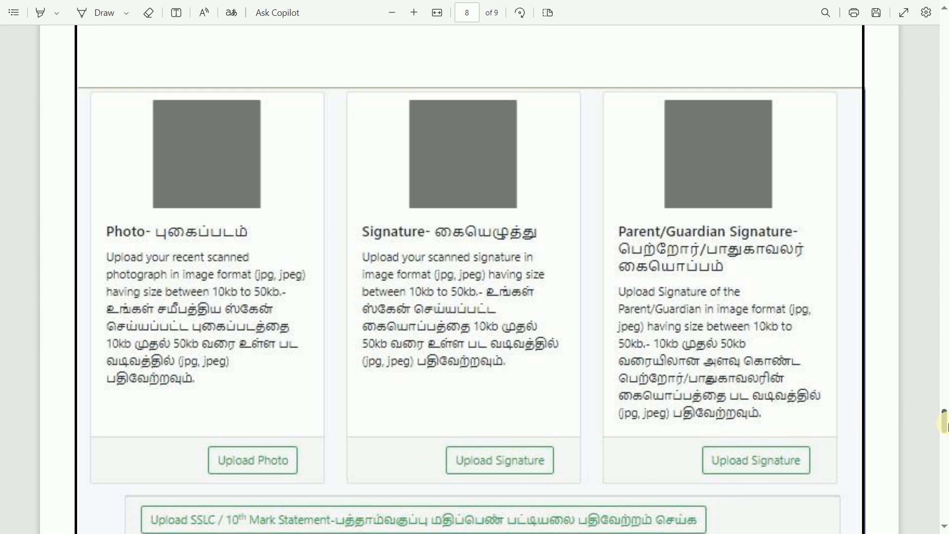
- Examine the instructions PDF for the photo, signature and certificate upload requirements, the payment procedure and the application download
drag(944, 427, 946, 441)
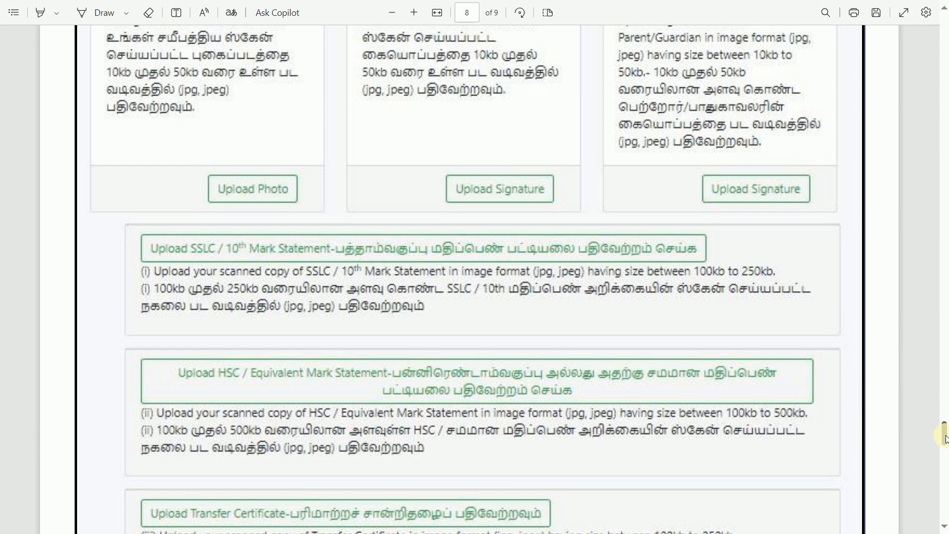
drag(945, 437, 946, 448)
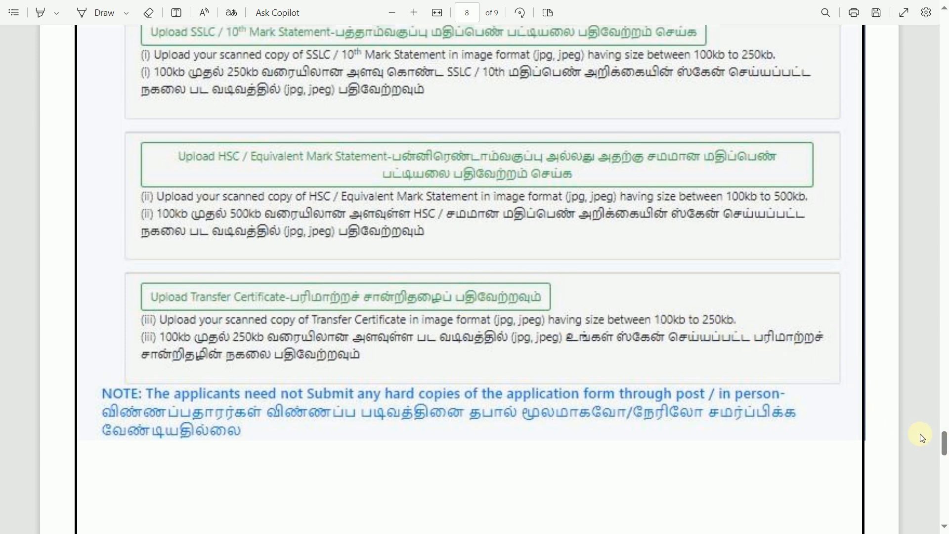
drag(944, 447, 945, 488)
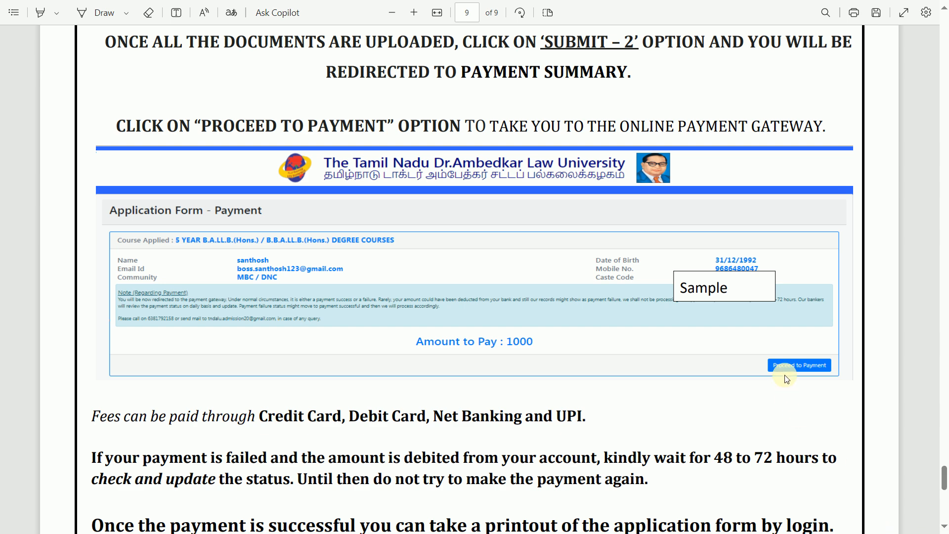
drag(945, 474, 945, 509)
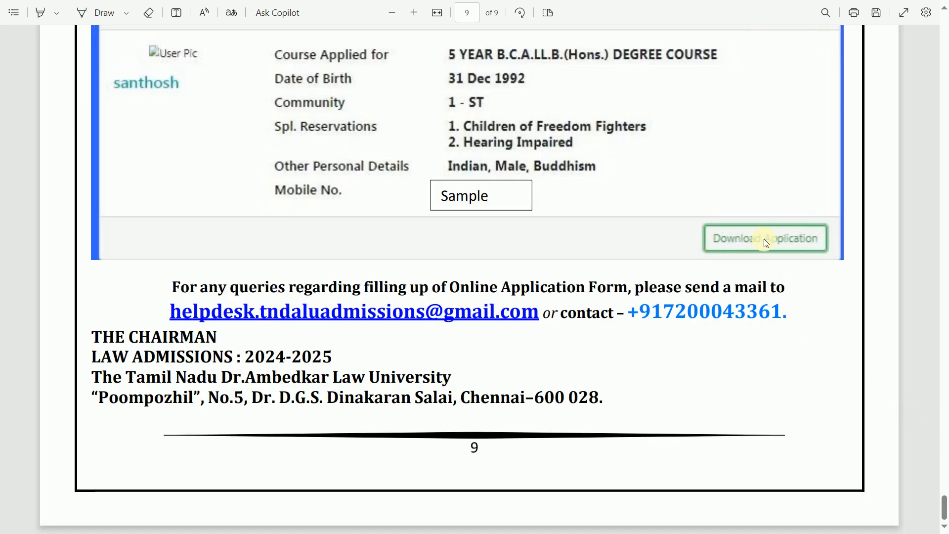
- Switch to the sample completed application PDF and examine its first page at a larger zoom
key(alt+Tab)
key(alt+Tab)
key(alt+Tab)
key(alt+Tab)
key(alt+Tab)
key(alt+Tab)
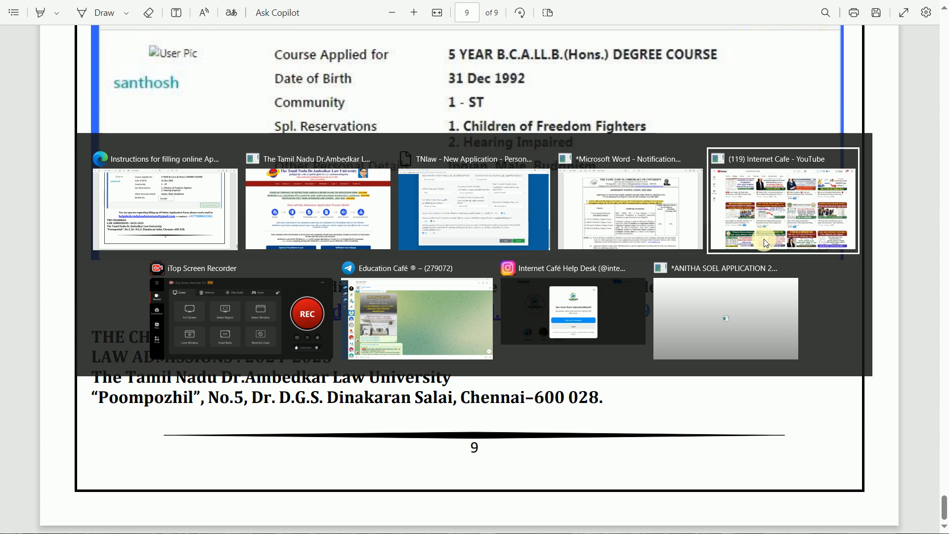
key(alt+Tab)
key(alt+Tab)
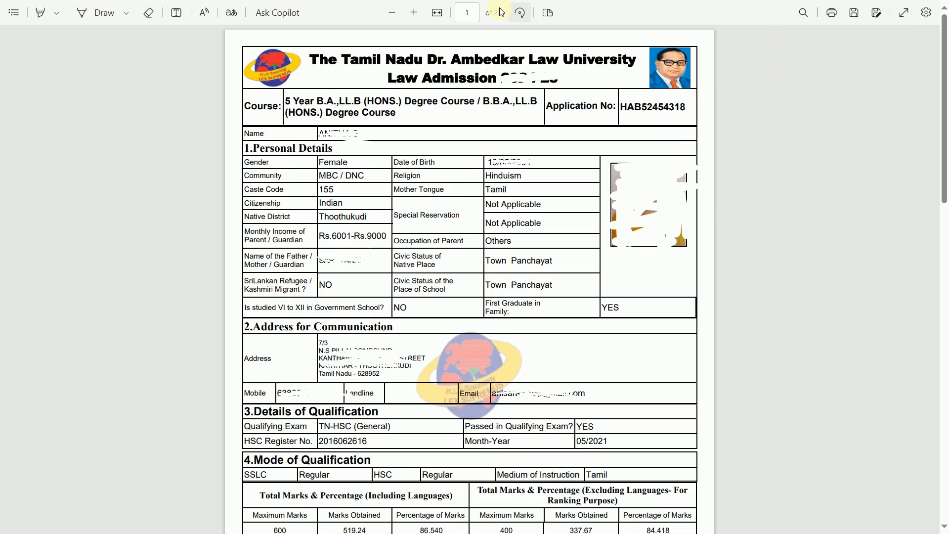
click(414, 13)
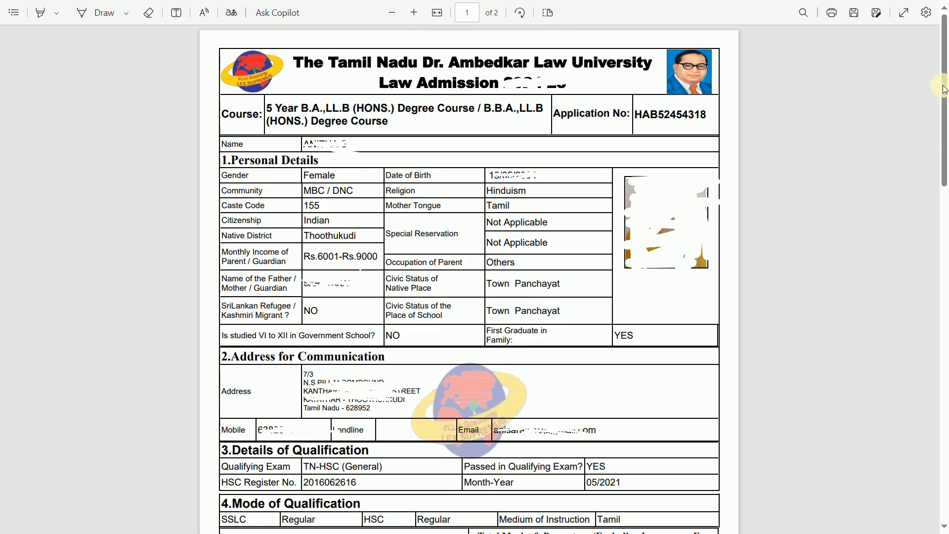
mouse_move(946, 89)
mouse_down()
mouse_move(946, 417)
mouse_move(944, 85)
mouse_up()
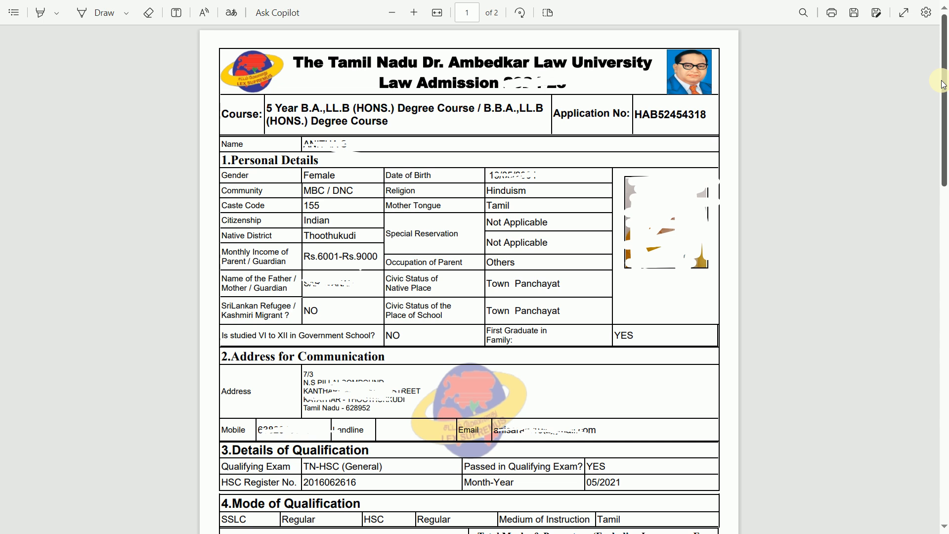